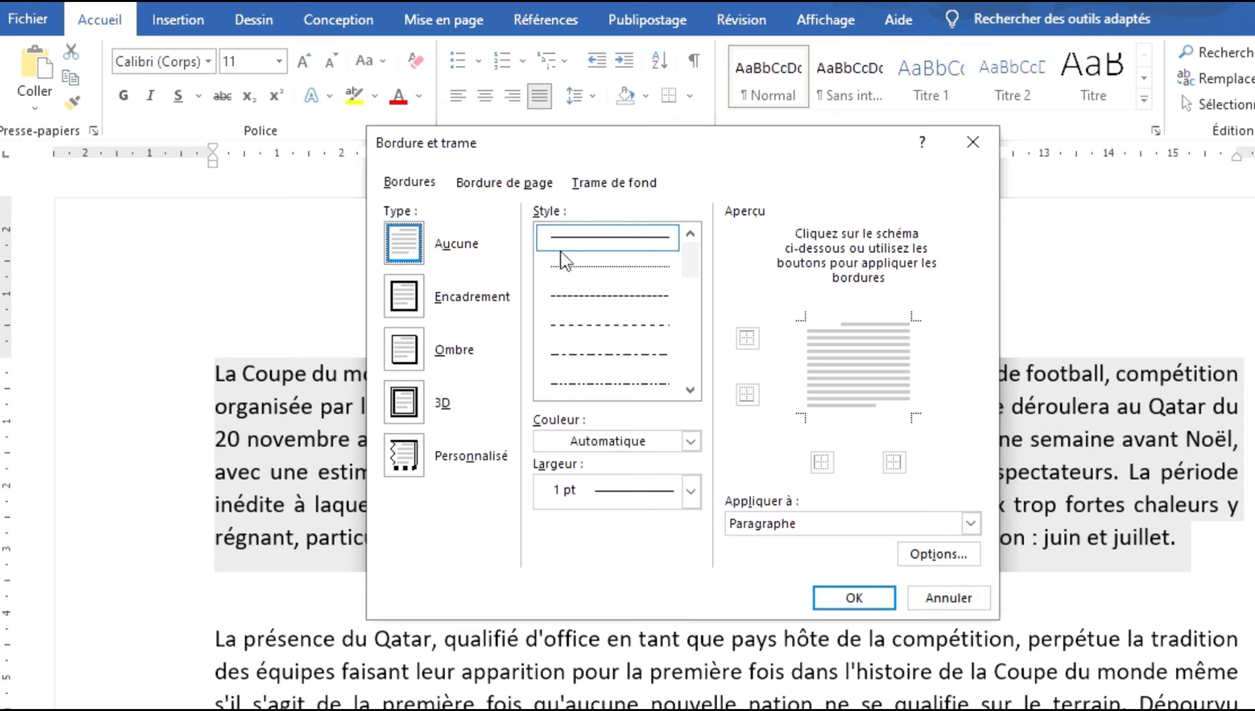
# Open the Bordure et trame settings again for the selected first paragraph
pyautogui.click(981, 146)
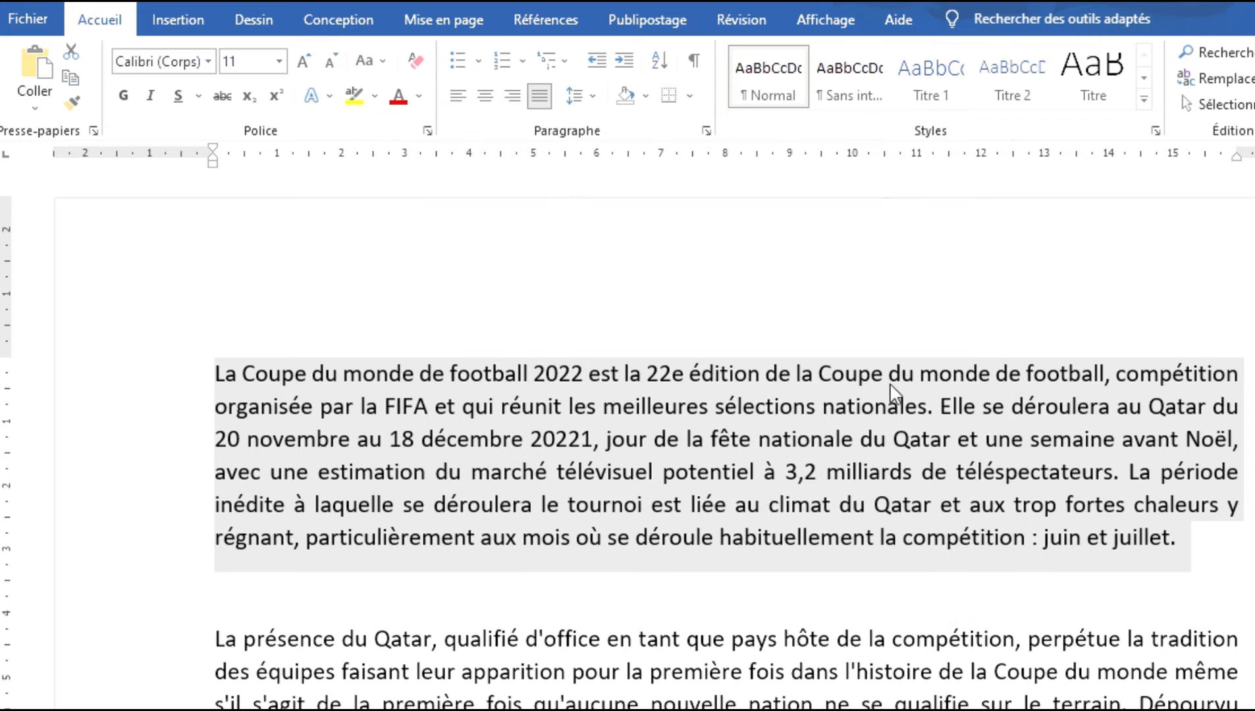
pyautogui.click(690, 98)
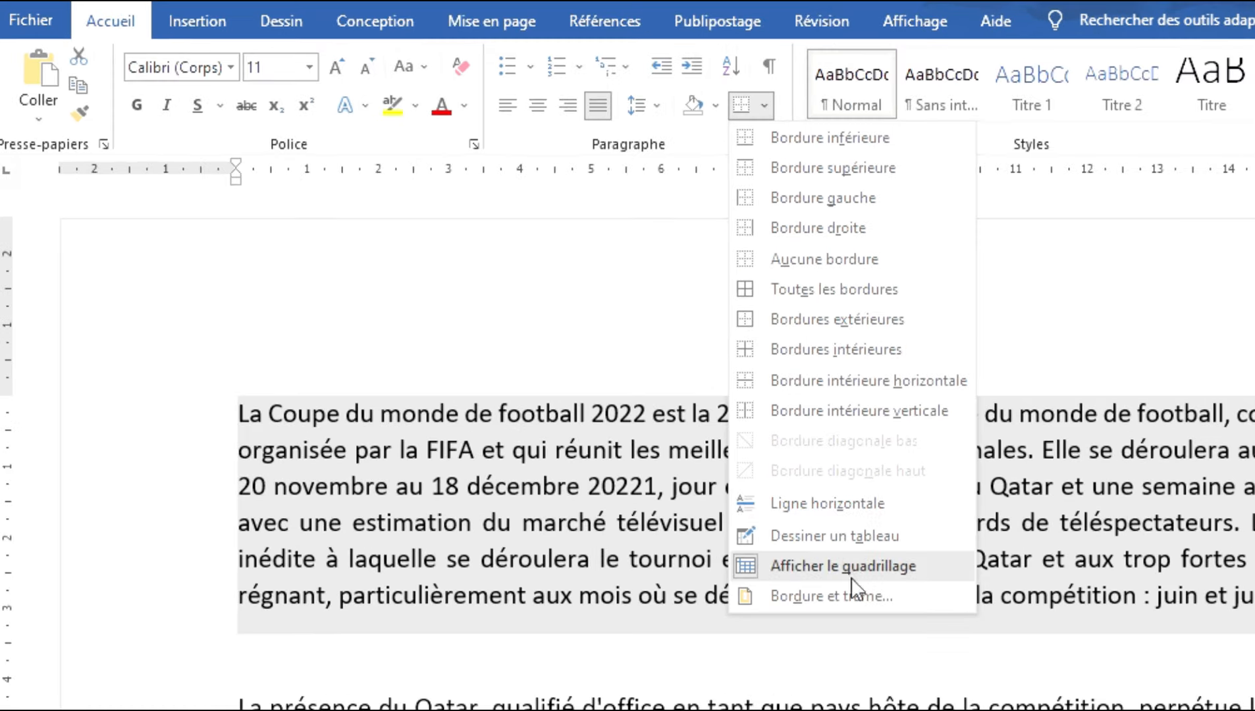
pyautogui.click(780, 539)
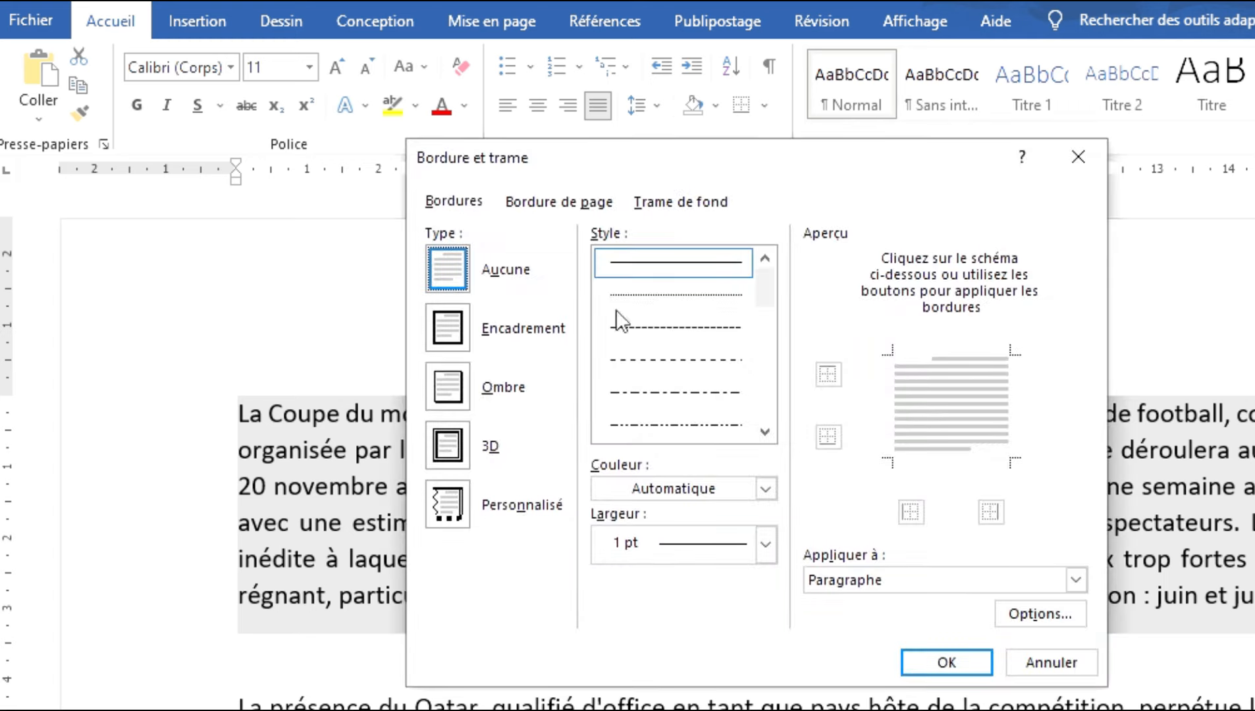
# Try the Encadrement, Ombre, 3D and Personnalisé border types on the paragraph, ending with 3D
pyautogui.click(467, 334)
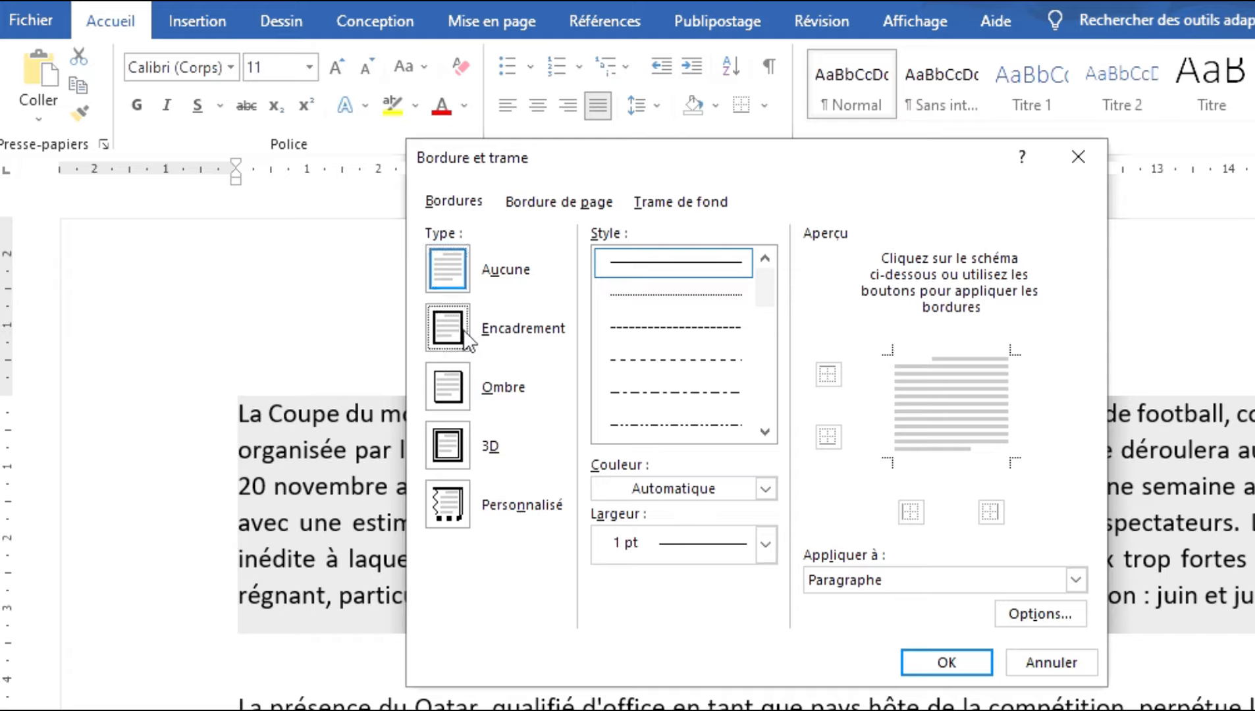
pyautogui.click(464, 395)
pyautogui.click(466, 447)
pyautogui.click(453, 509)
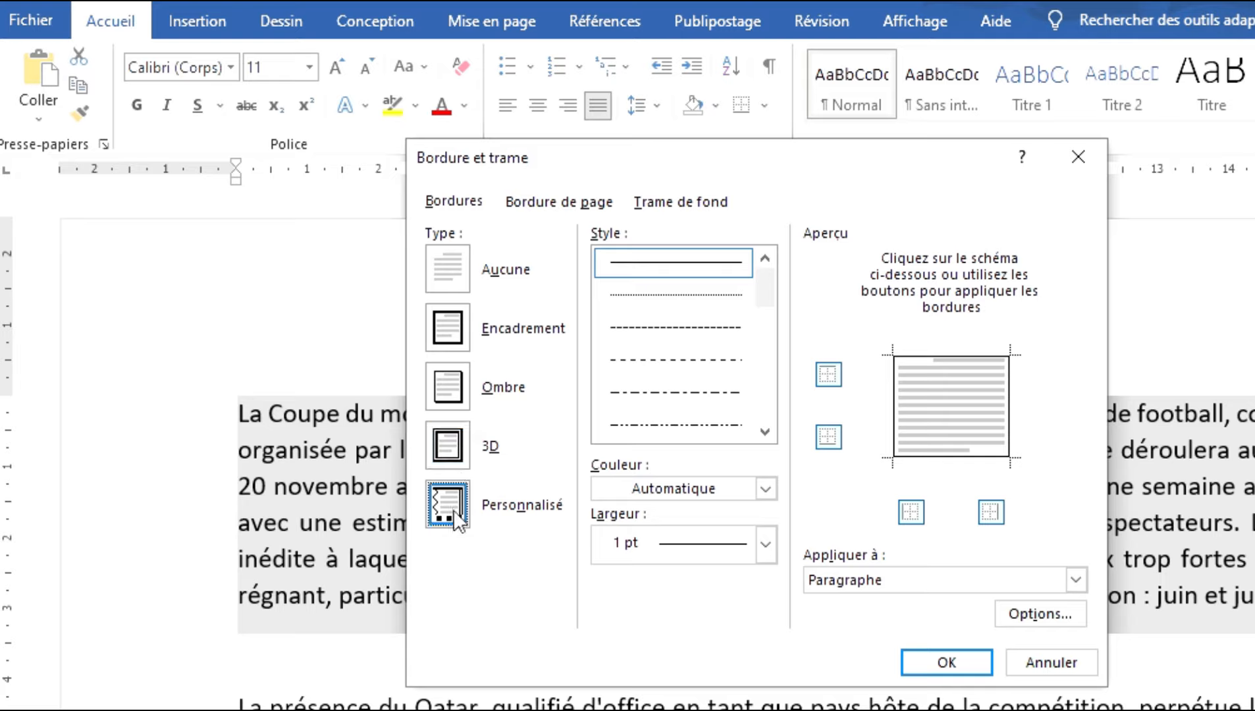
pyautogui.click(448, 457)
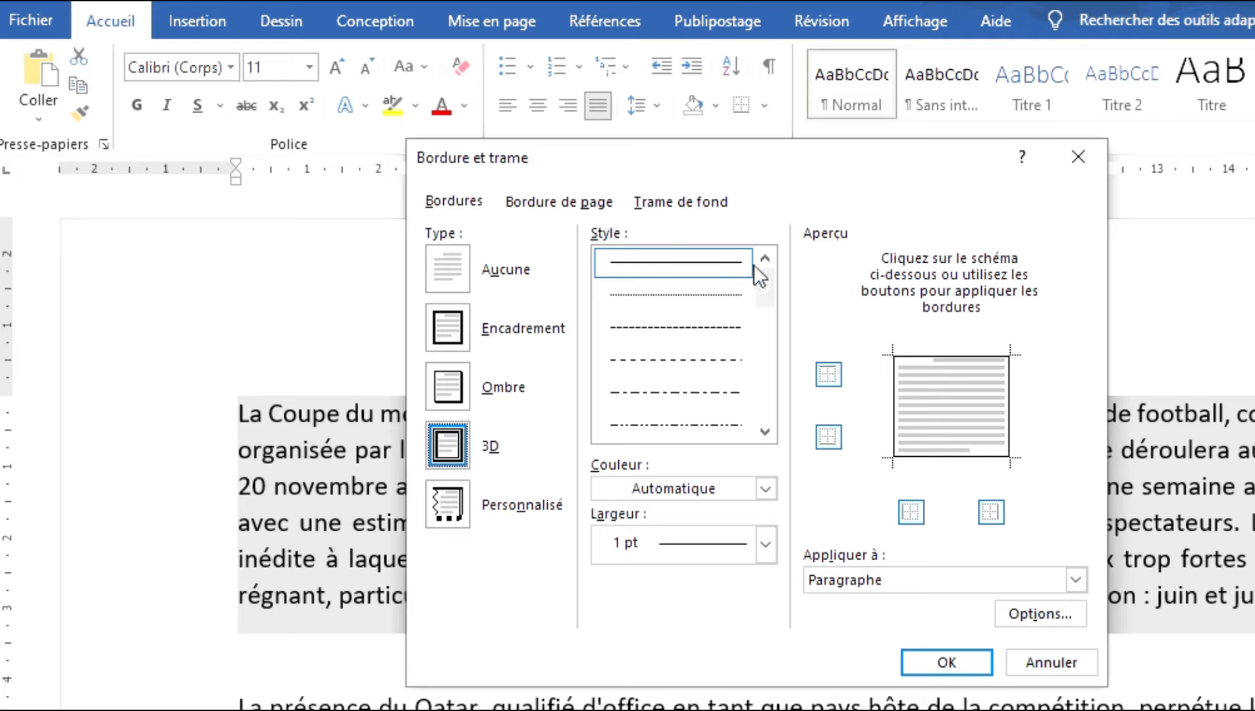
# Set the paragraph border style to a ½ pt double line, removing and restoring the top edge in the preview
pyautogui.moveTo(770, 279); pyautogui.dragTo(768, 297)
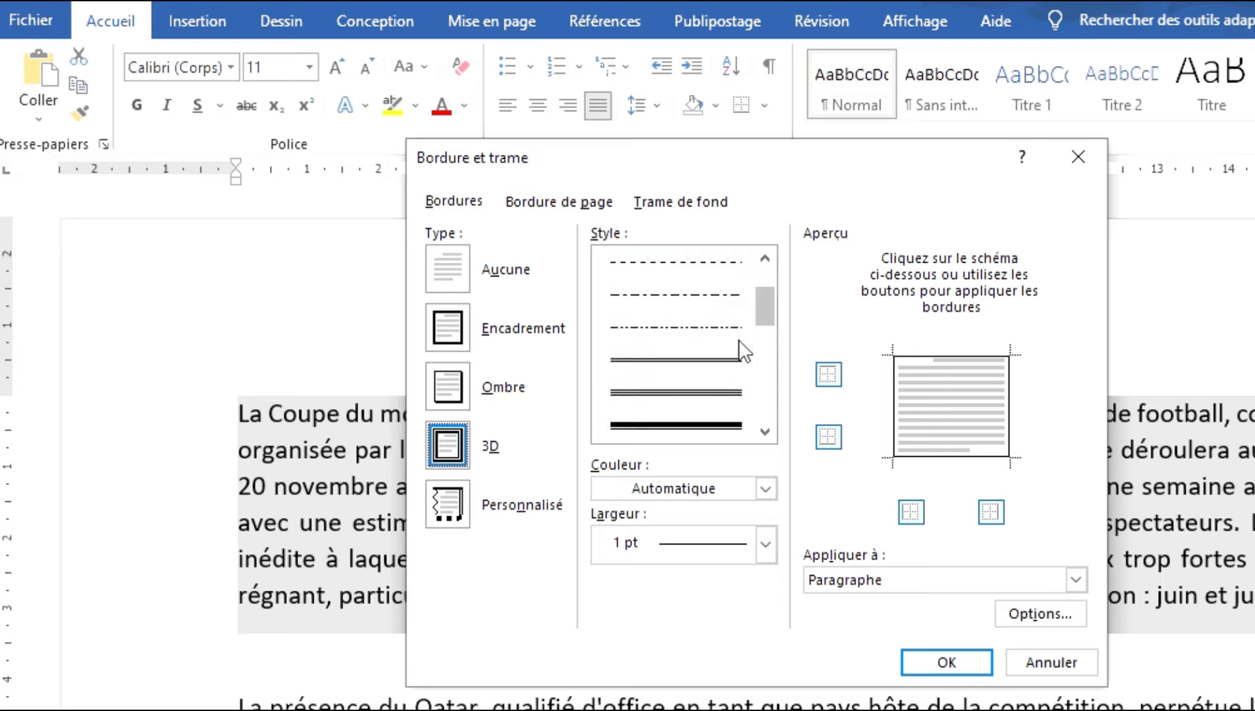
pyautogui.click(732, 362)
pyautogui.click(953, 357)
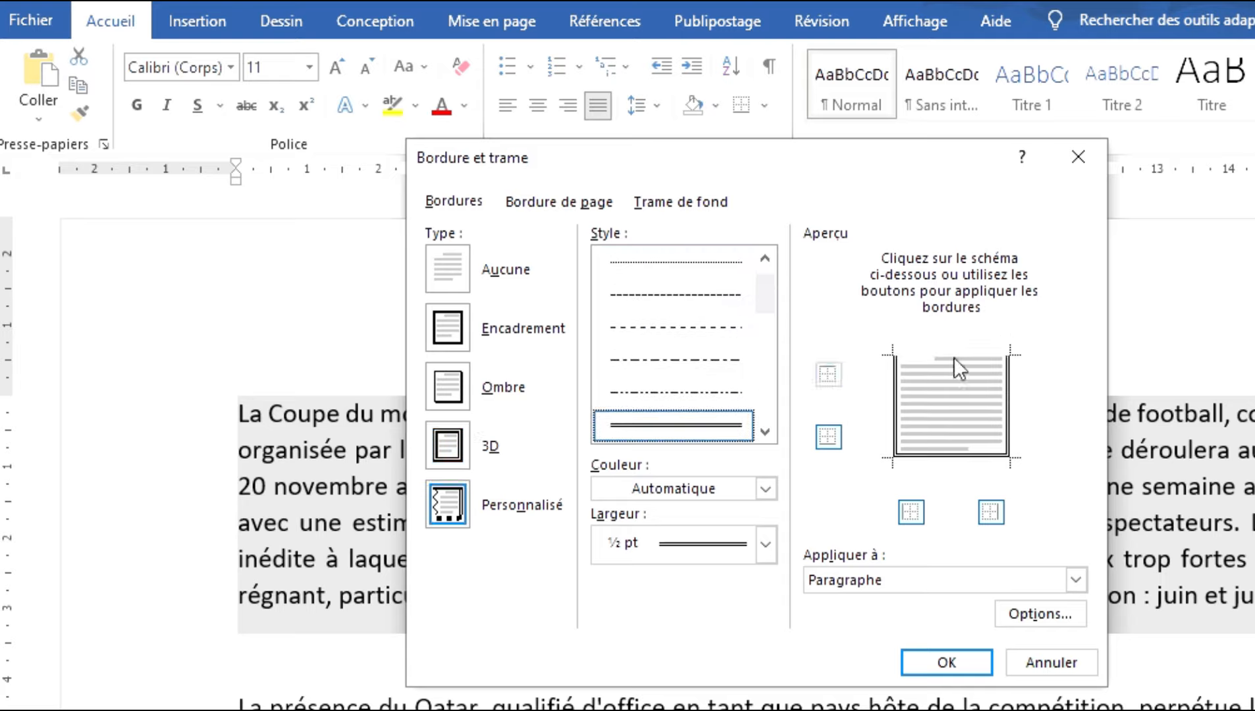
pyautogui.click(956, 355)
# Give the left edge a 3 pt wide-gap triple line and the bottom edge a 3 pt grey-and-black shaded line
pyautogui.moveTo(768, 310); pyautogui.dragTo(756, 354)
pyautogui.click(665, 394)
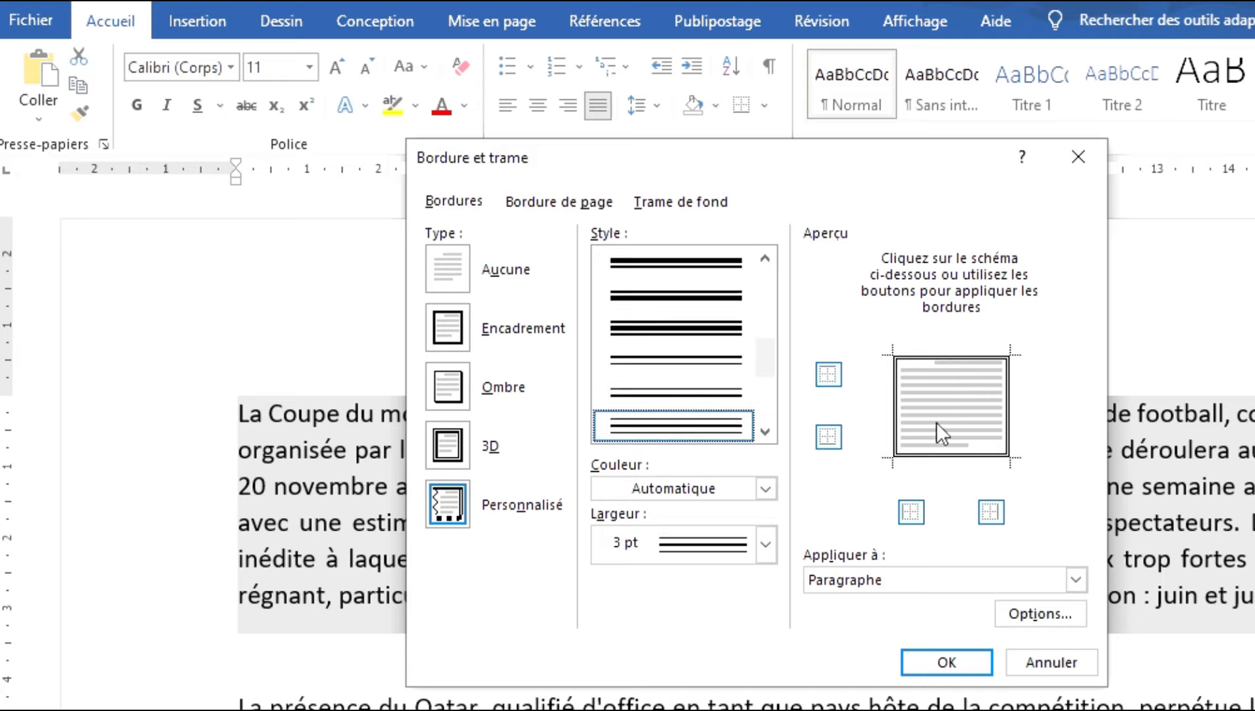
pyautogui.click(897, 408)
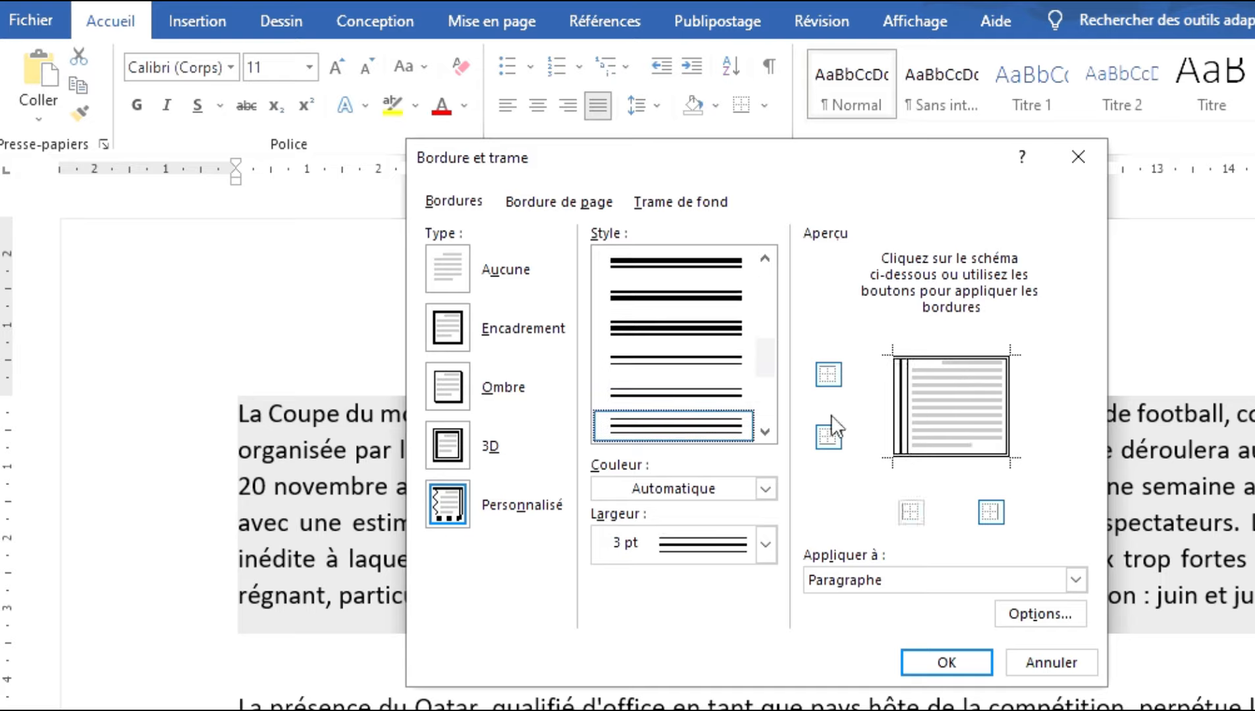
pyautogui.moveTo(769, 375); pyautogui.dragTo(765, 403)
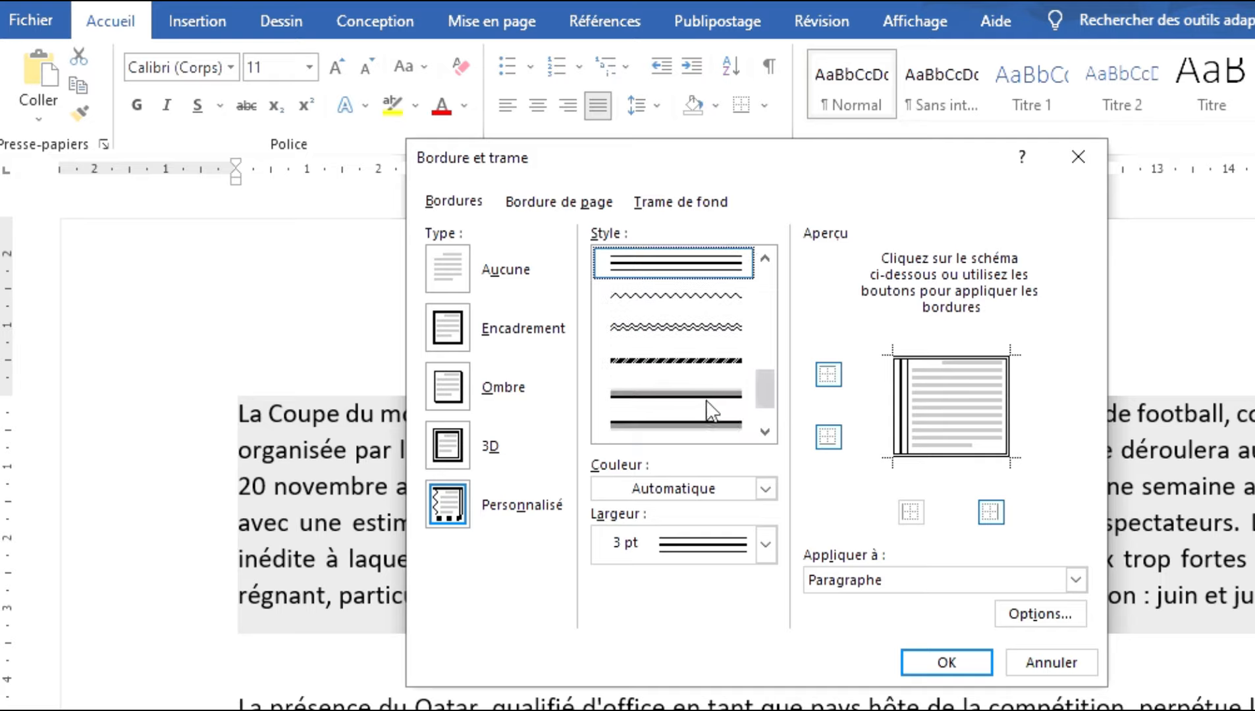
pyautogui.click(720, 397)
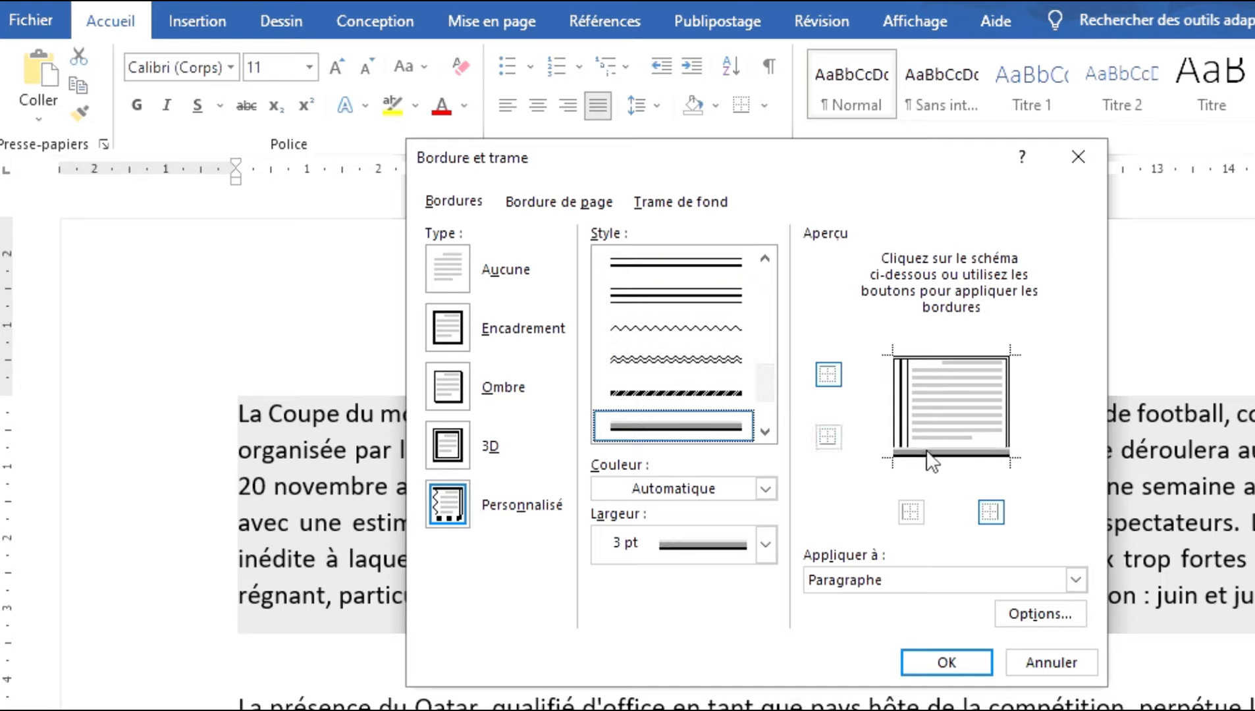
# Give the paragraph's right edge the ¾ pt single wavy line style
pyautogui.moveTo(776, 372); pyautogui.dragTo(759, 417)
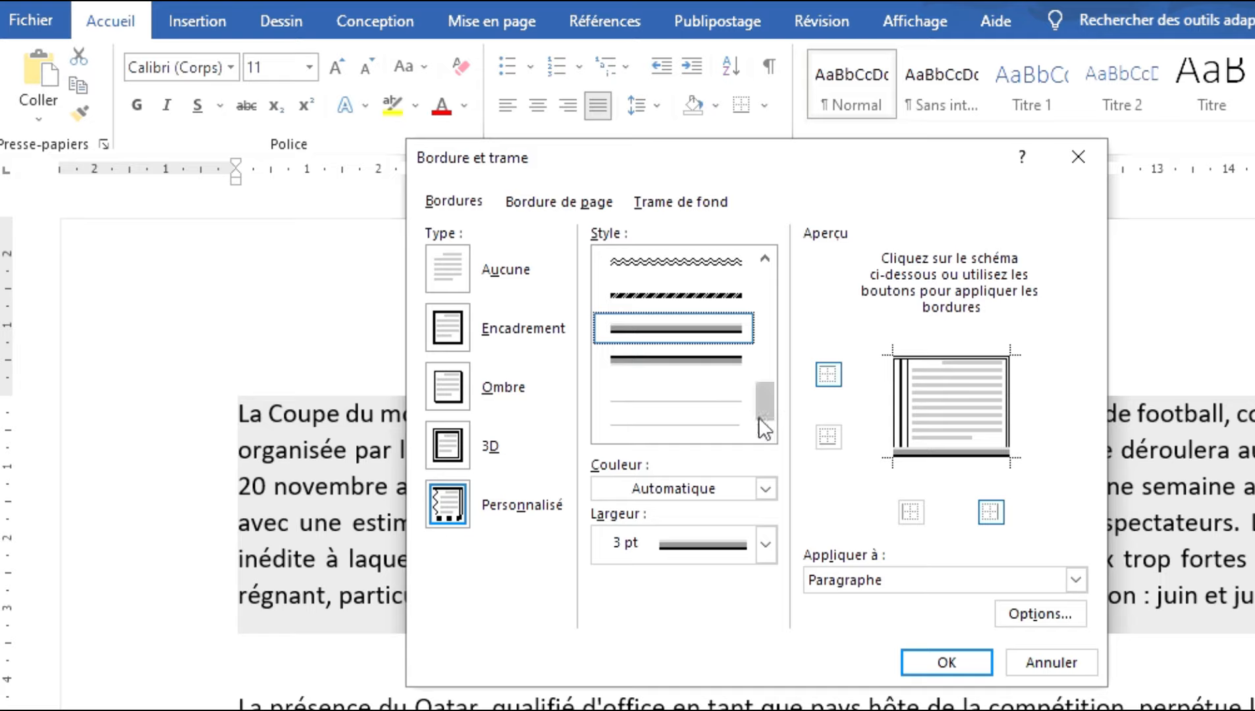
pyautogui.scroll(2, 688, 316)
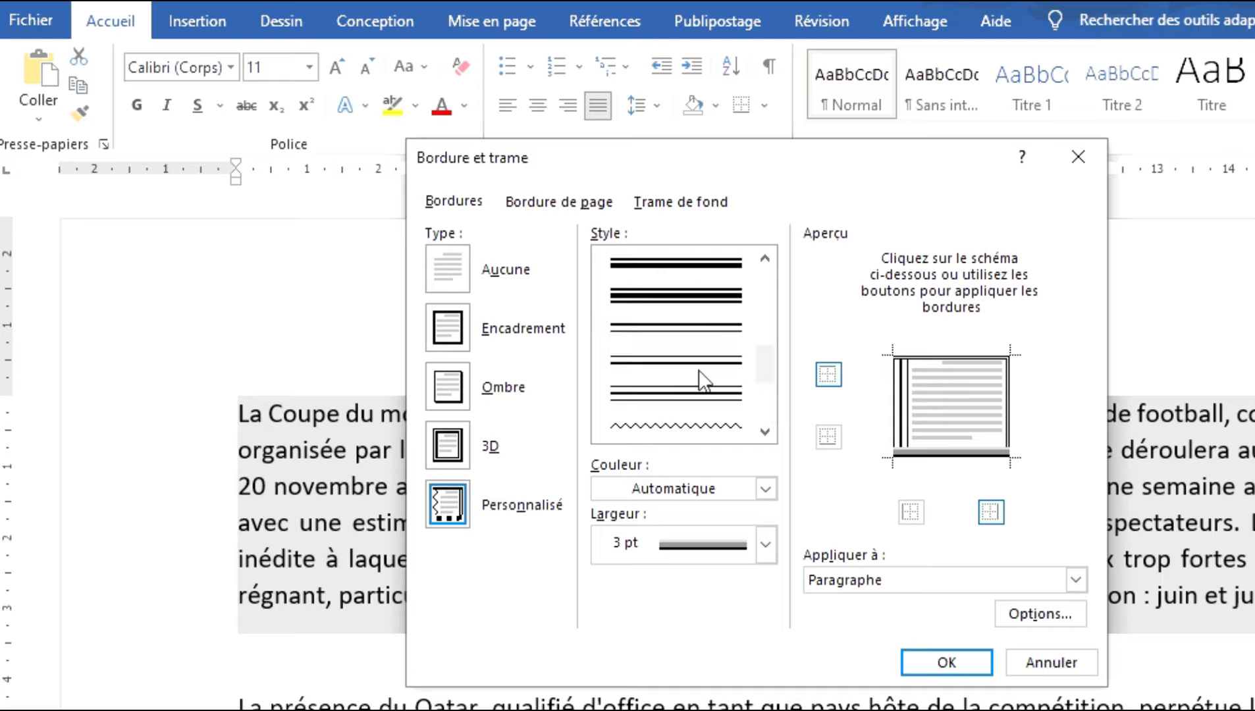
pyautogui.click(687, 421)
pyautogui.click(1002, 393)
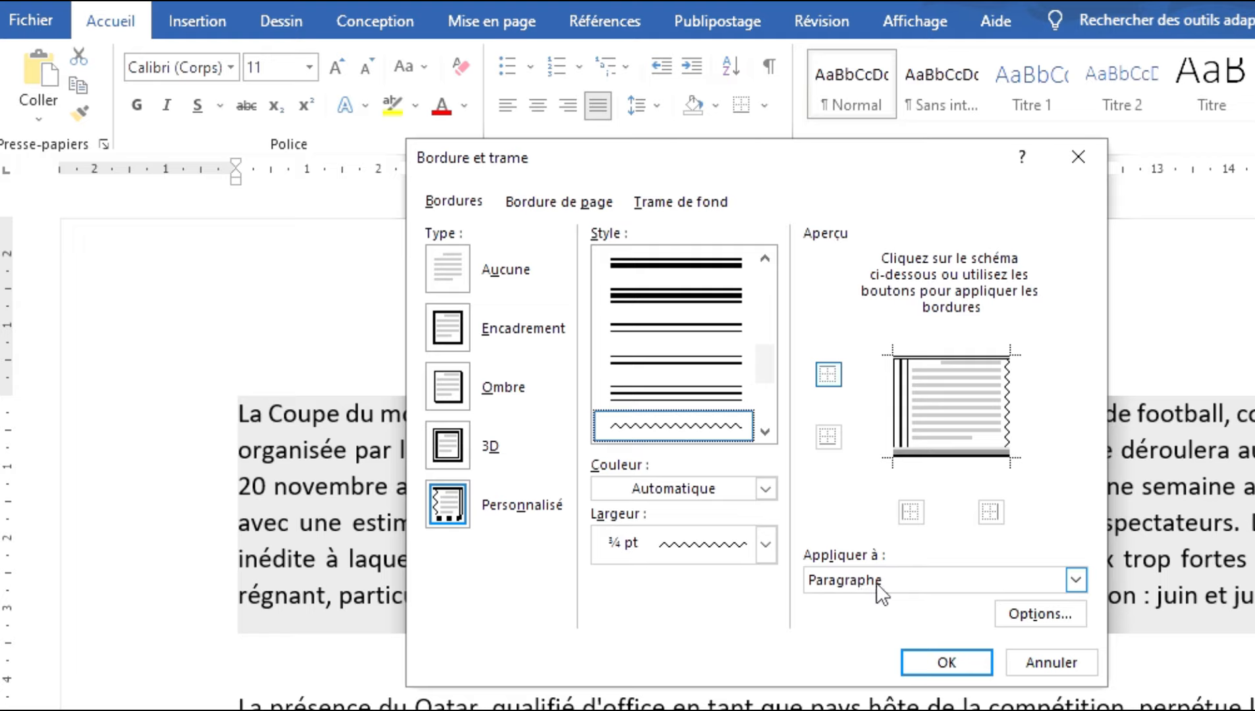
# Switch the border scope to Texte and check the line widths available for the wavy style
pyautogui.click(1076, 582)
pyautogui.click(956, 597)
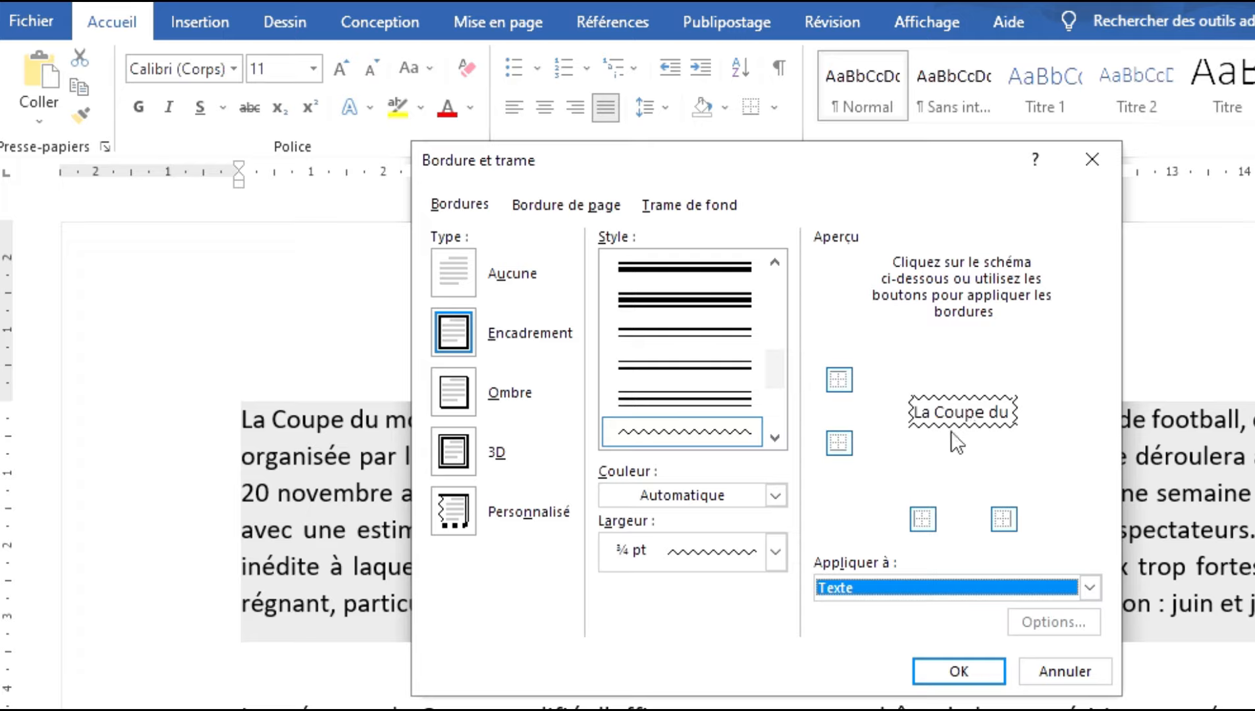
pyautogui.click(776, 553)
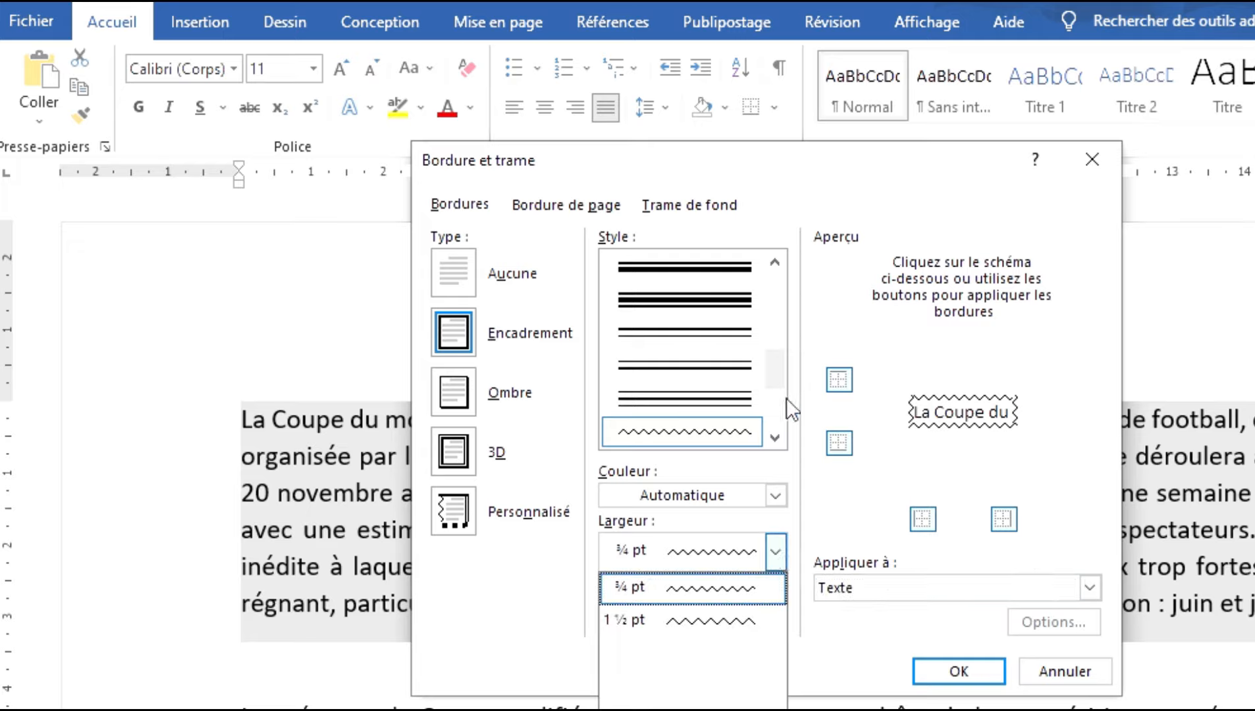
pyautogui.click(810, 493)
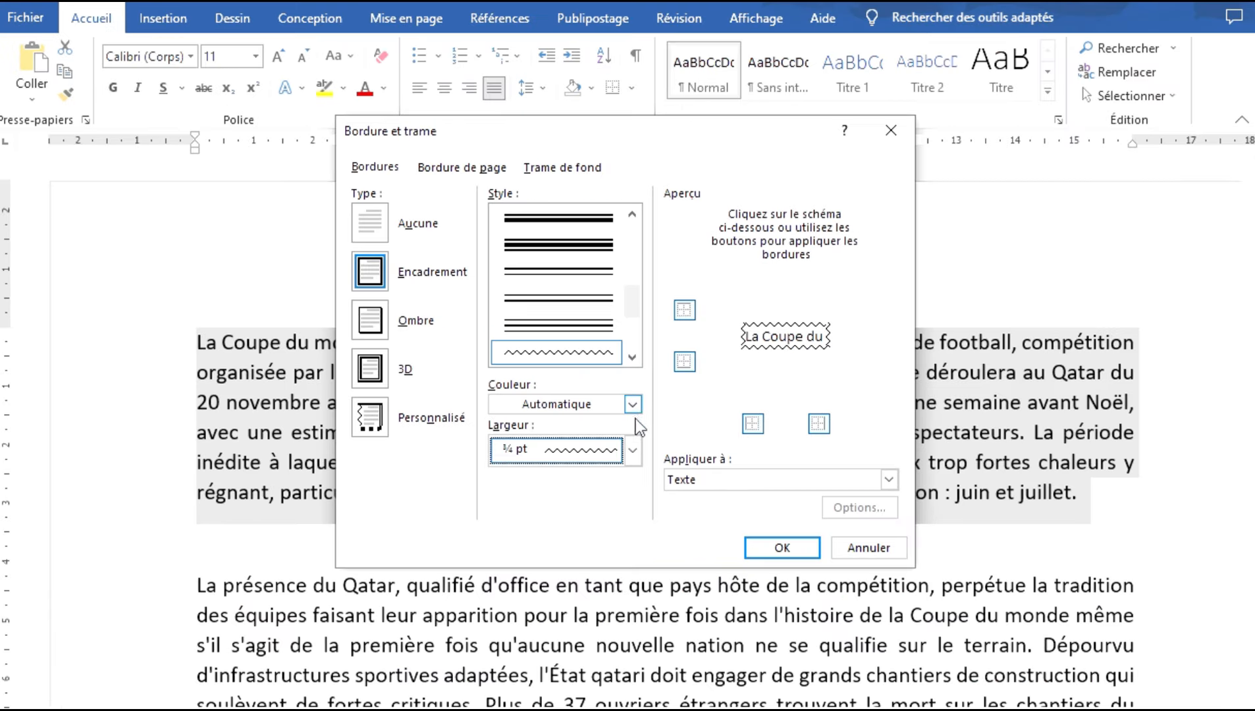
# Set the border scope to Paragraphe with the Encadrement type, and check the available border colours
pyautogui.click(888, 479)
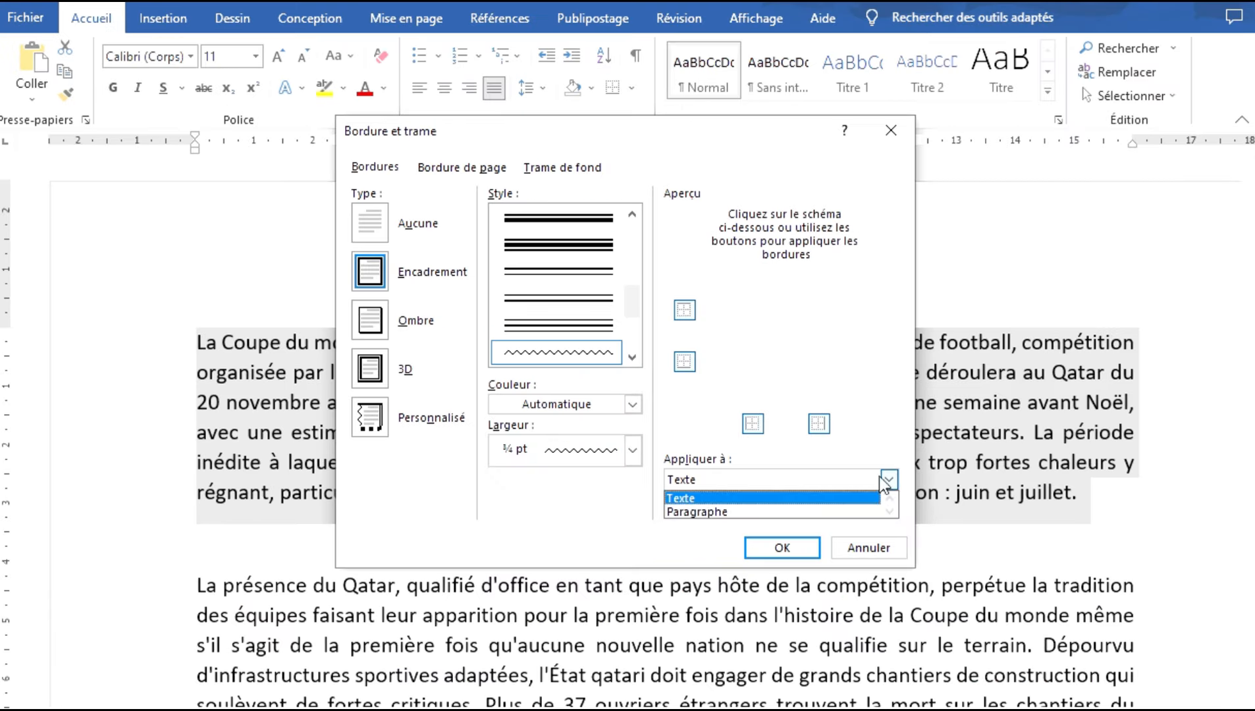
pyautogui.click(789, 513)
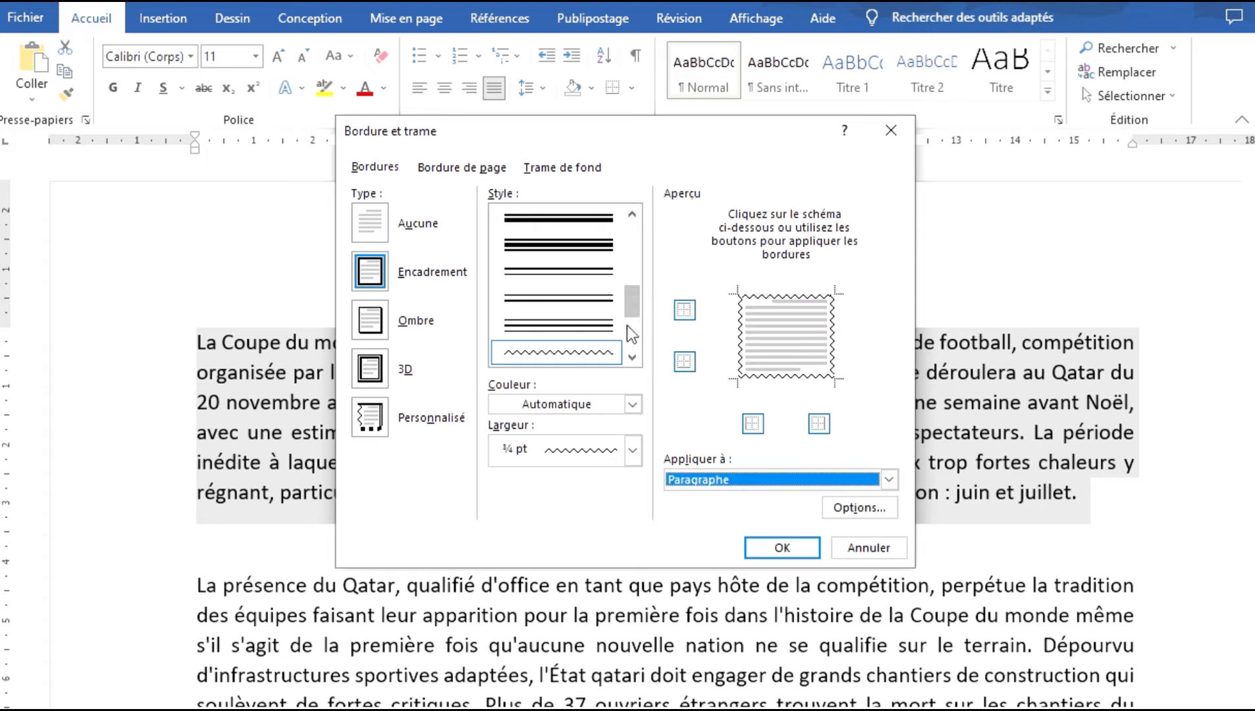
pyautogui.click(368, 271)
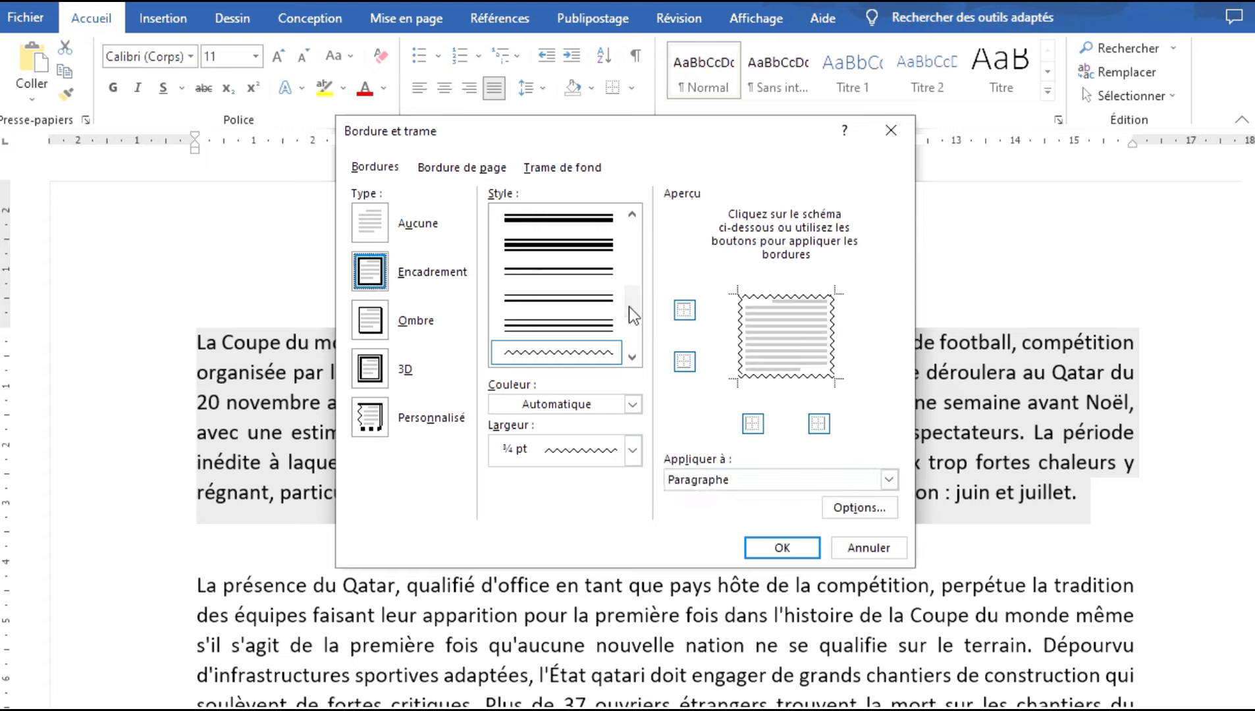
pyautogui.click(632, 404)
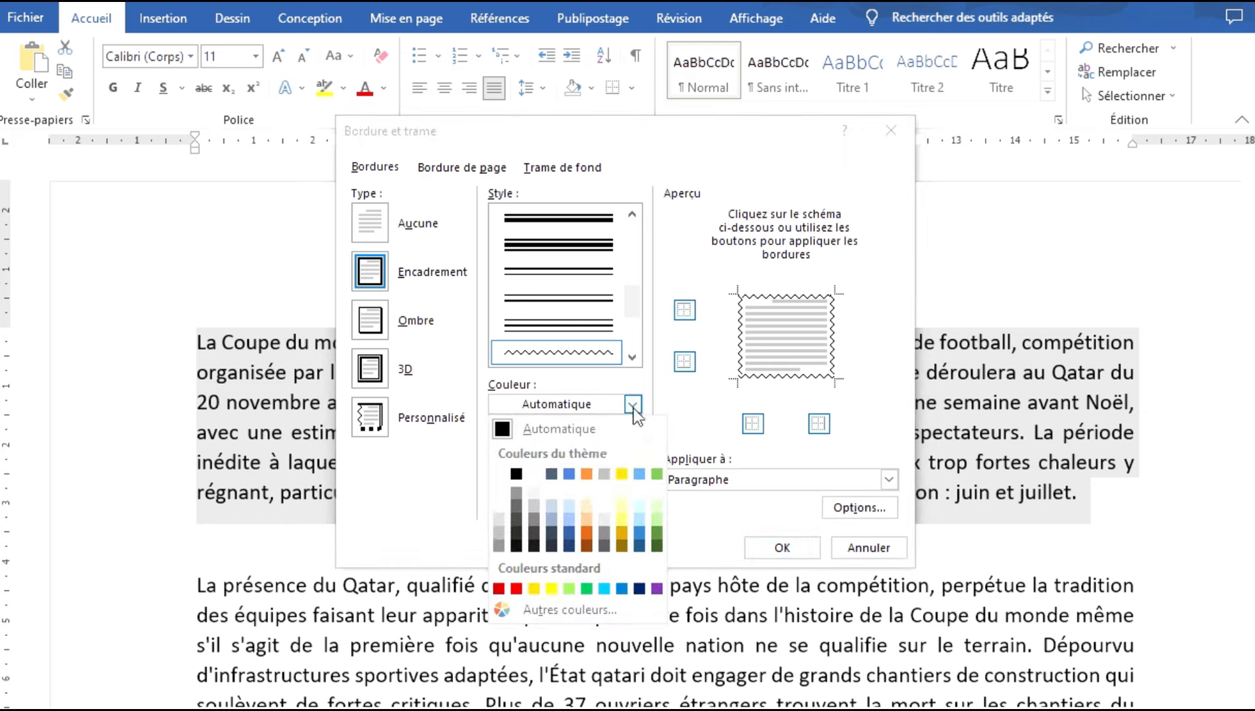
pyautogui.click(625, 382)
# Try the dash-dot style on the paragraph border, and replace it with the 3 pt diagonally striped line on all edges
pyautogui.scroll(5, 605, 321)
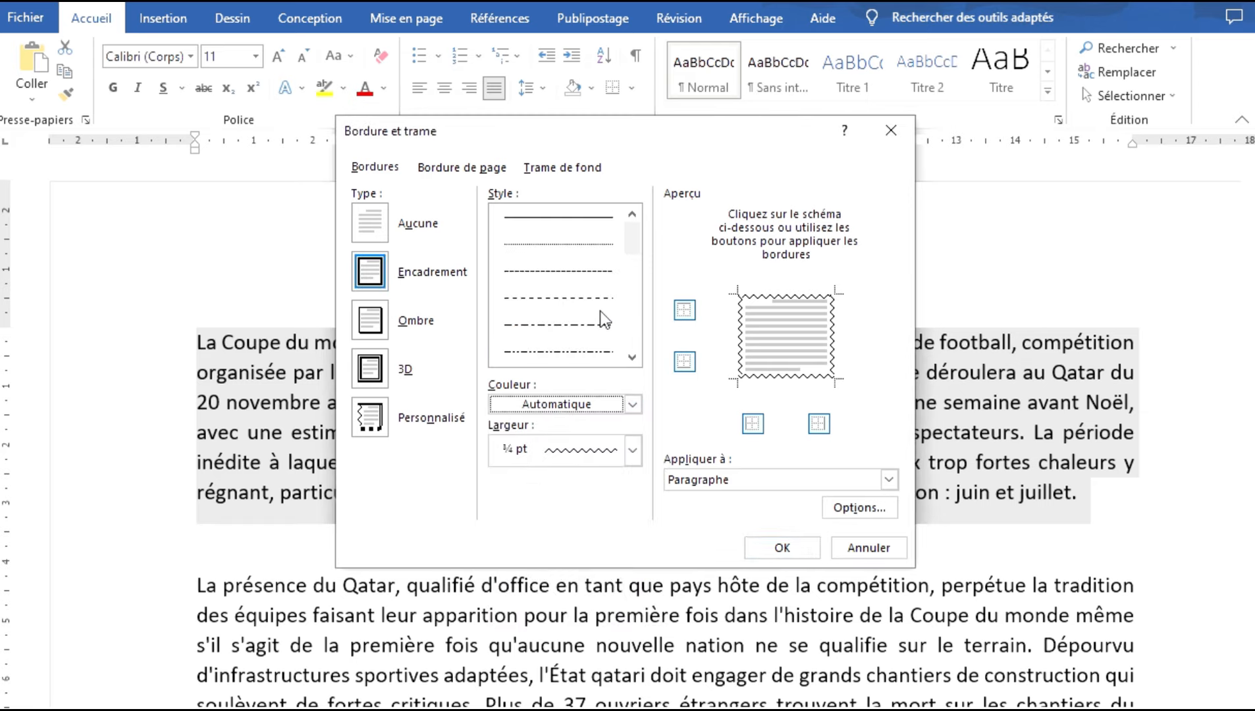
pyautogui.click(582, 322)
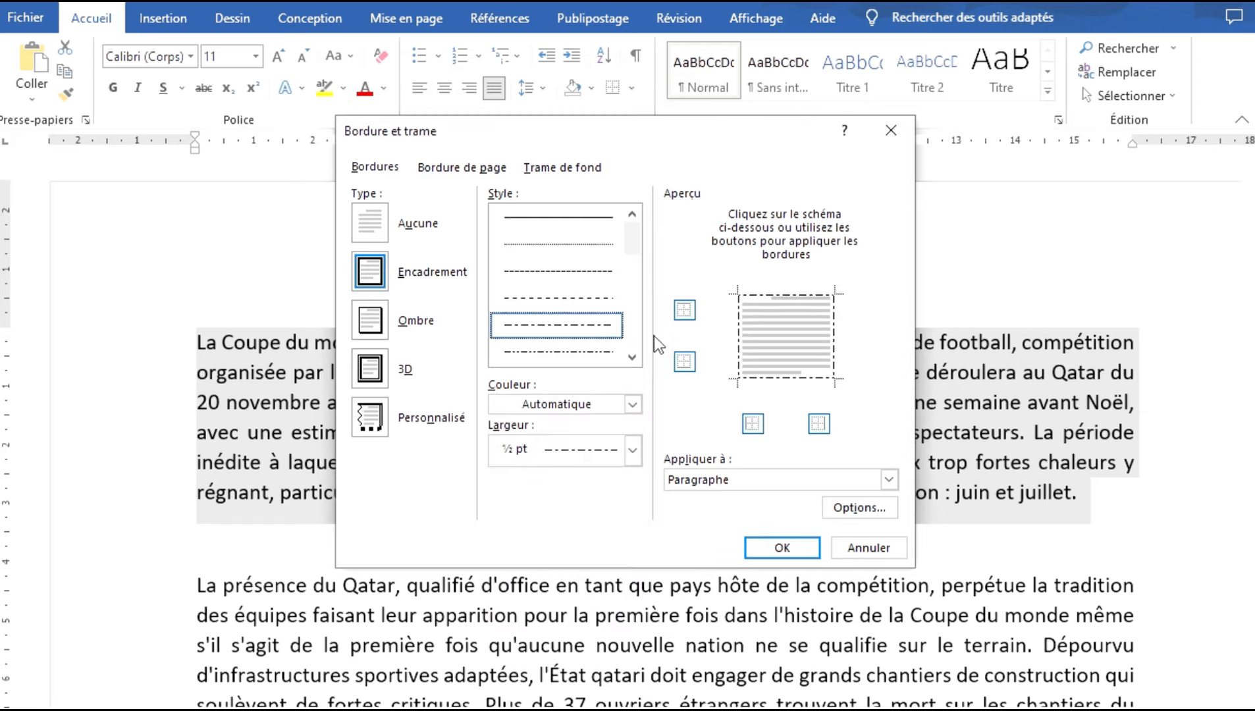
pyautogui.scroll(-5, 625, 349)
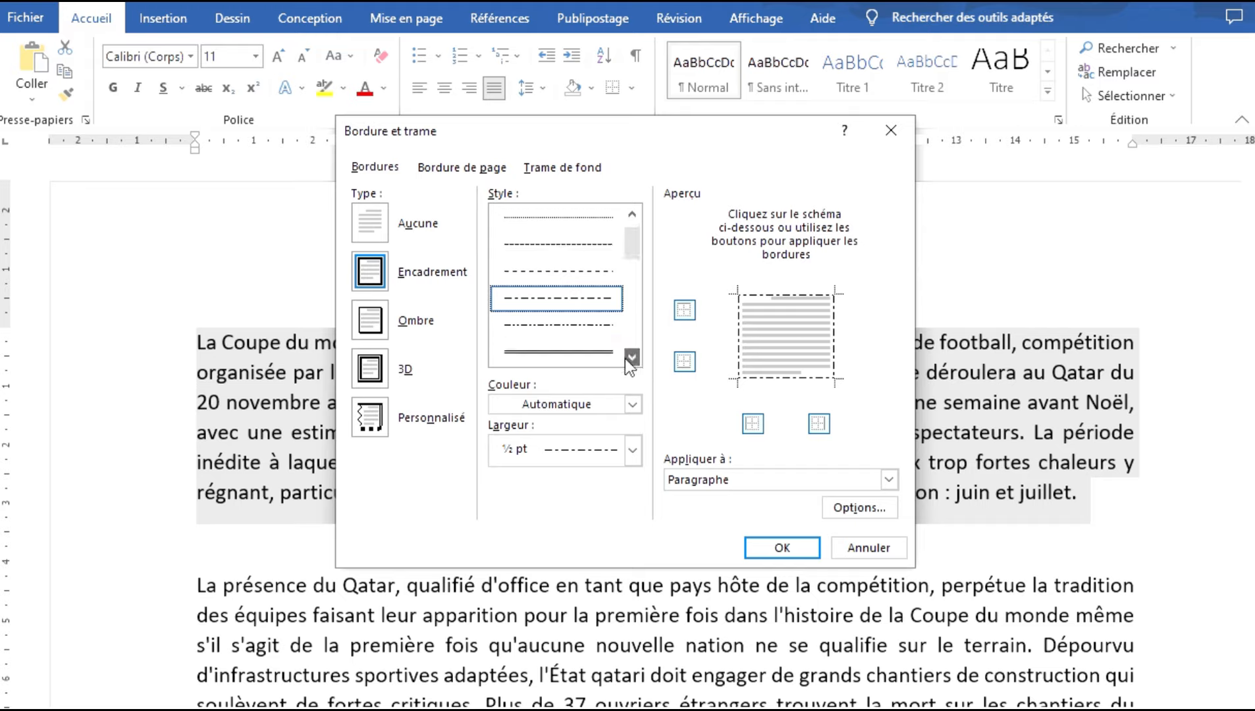
pyautogui.click(574, 300)
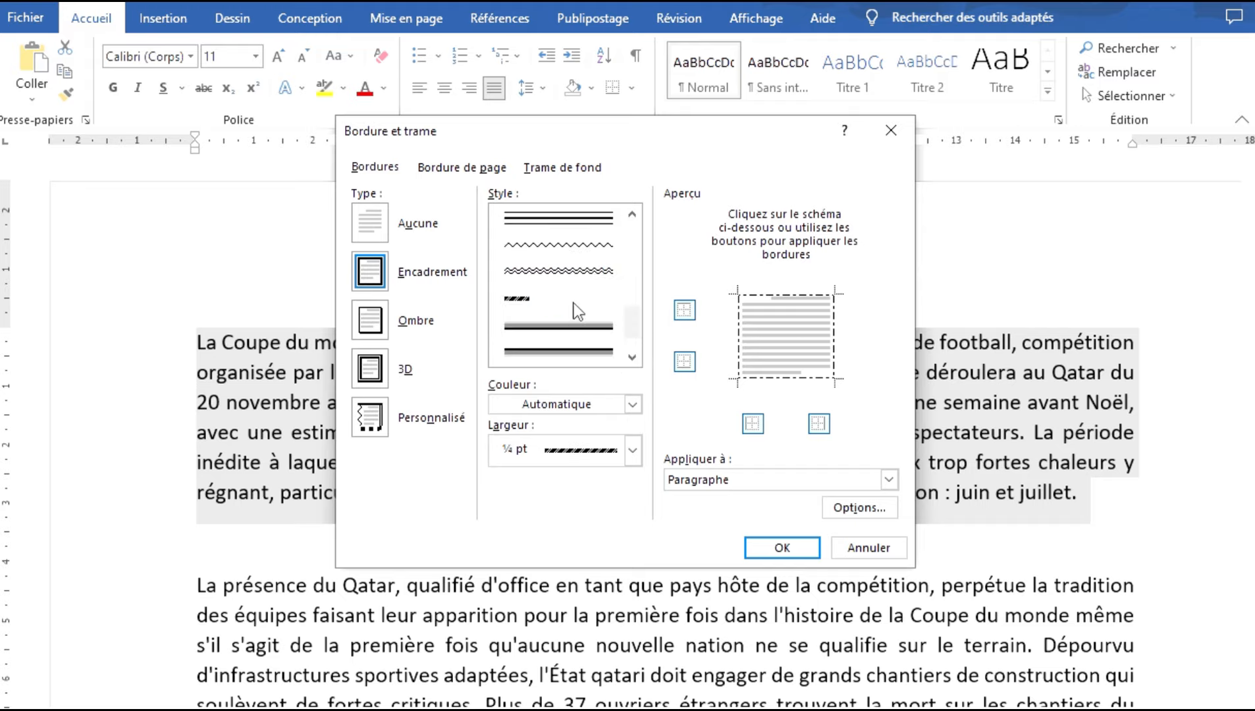
pyautogui.click(742, 349)
pyautogui.click(739, 341)
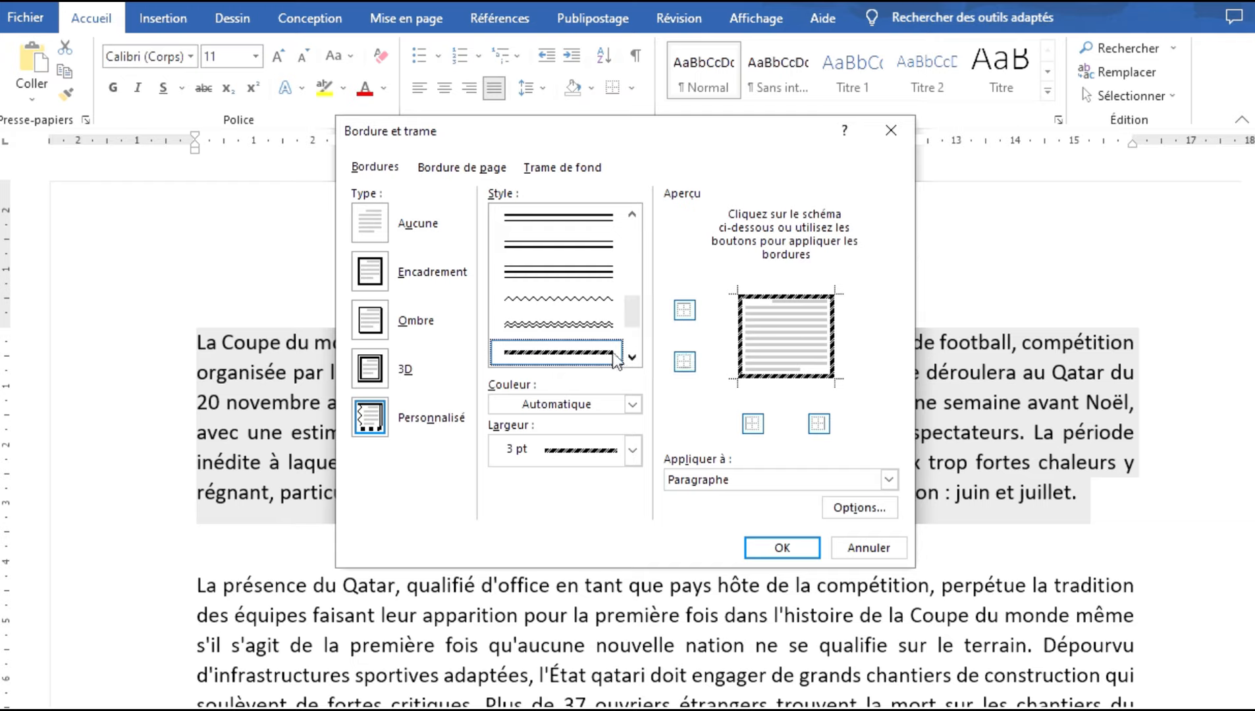
# Give the top edge the ¾ pt double wavy line and the right edge the 3 pt wide-gap triple line
pyautogui.click(600, 326)
pyautogui.click(761, 304)
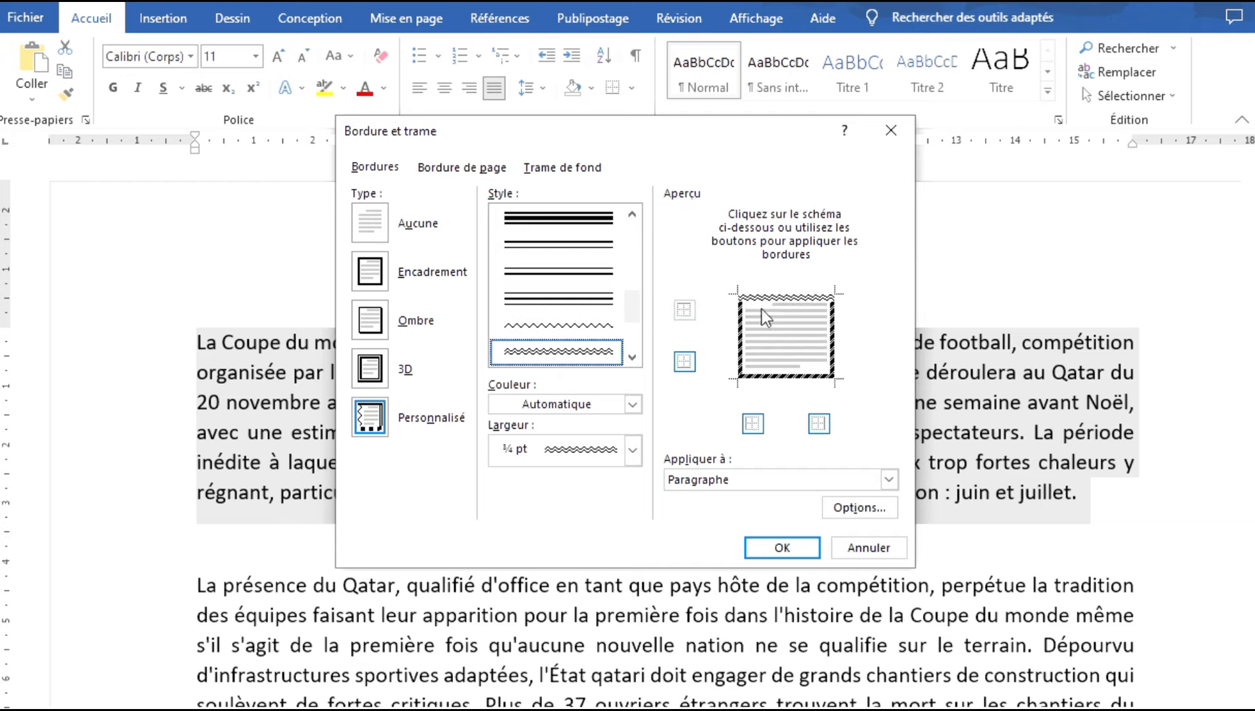
pyautogui.click(599, 308)
pyautogui.click(831, 346)
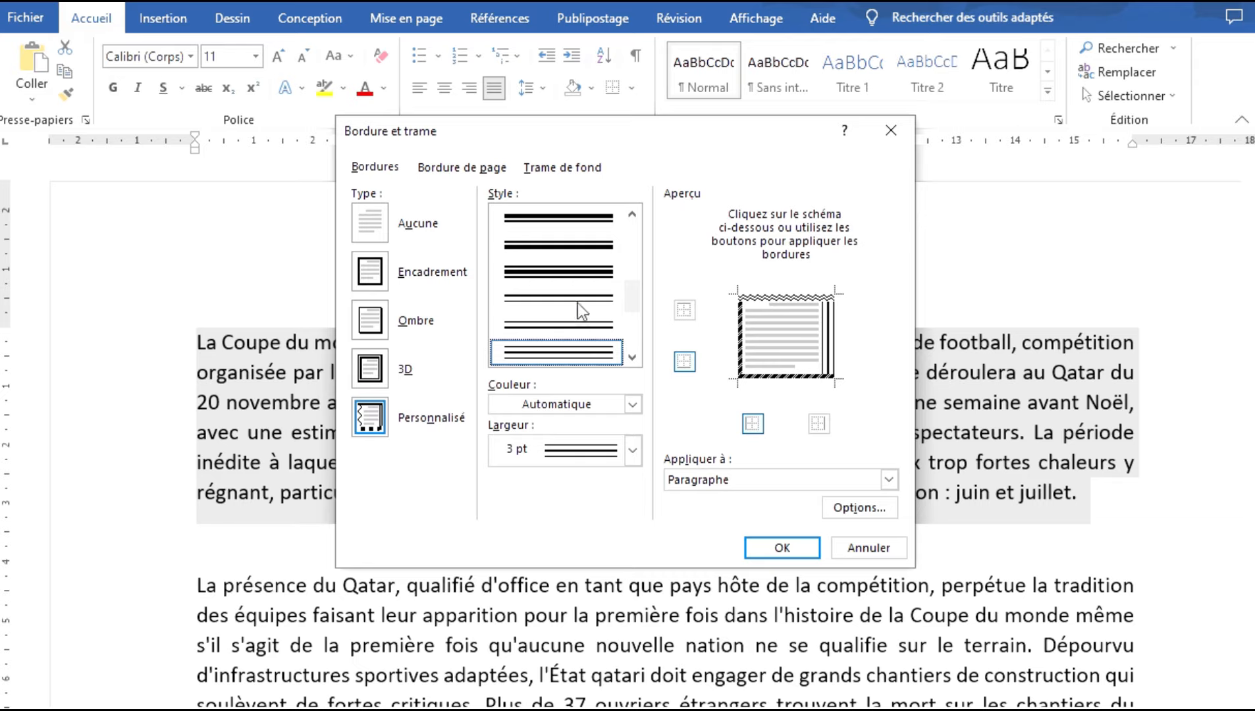
# Give the left edge the heavier 3 pt triple line with a thick middle, and apply the custom border to the paragraph
pyautogui.click(577, 275)
pyautogui.click(738, 344)
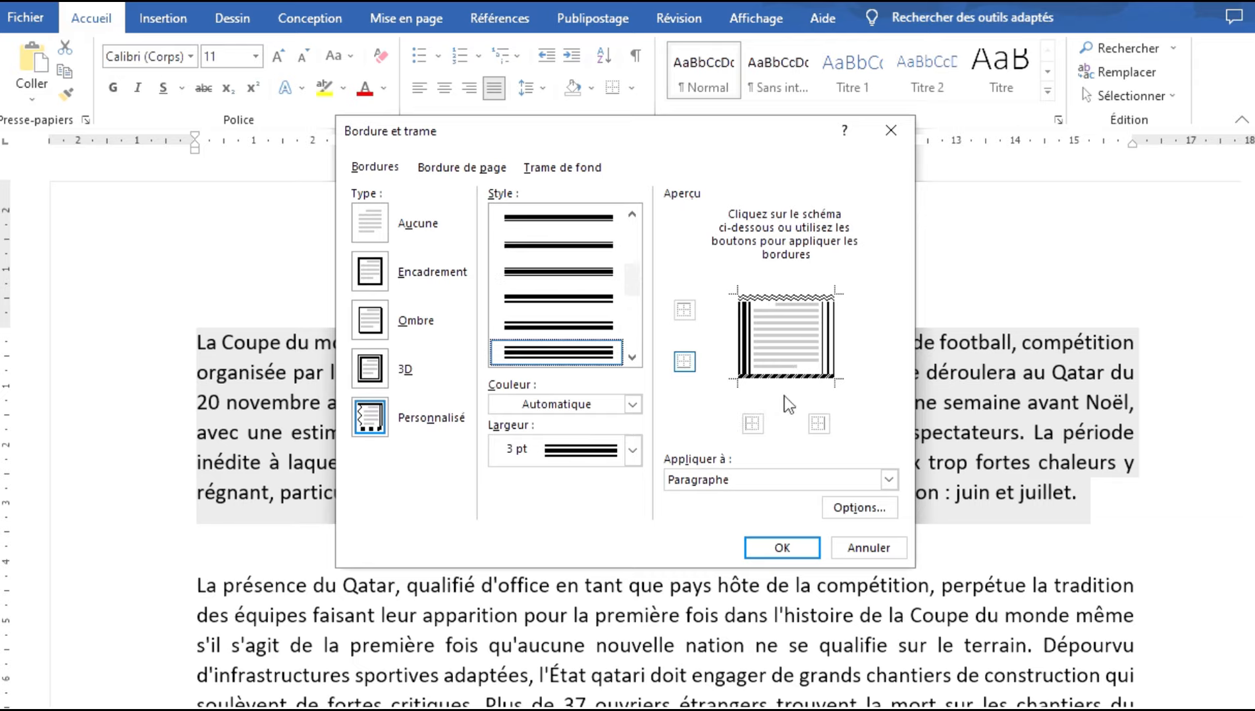
pyautogui.click(795, 547)
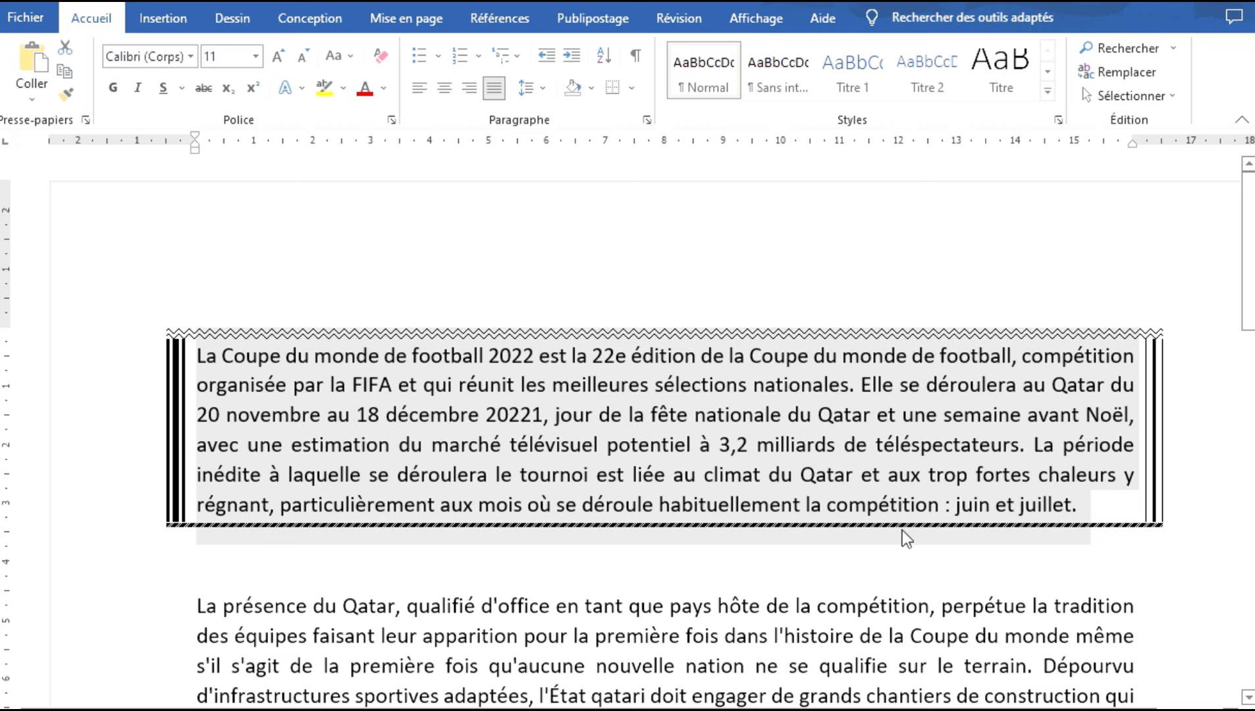
pyautogui.click(541, 416)
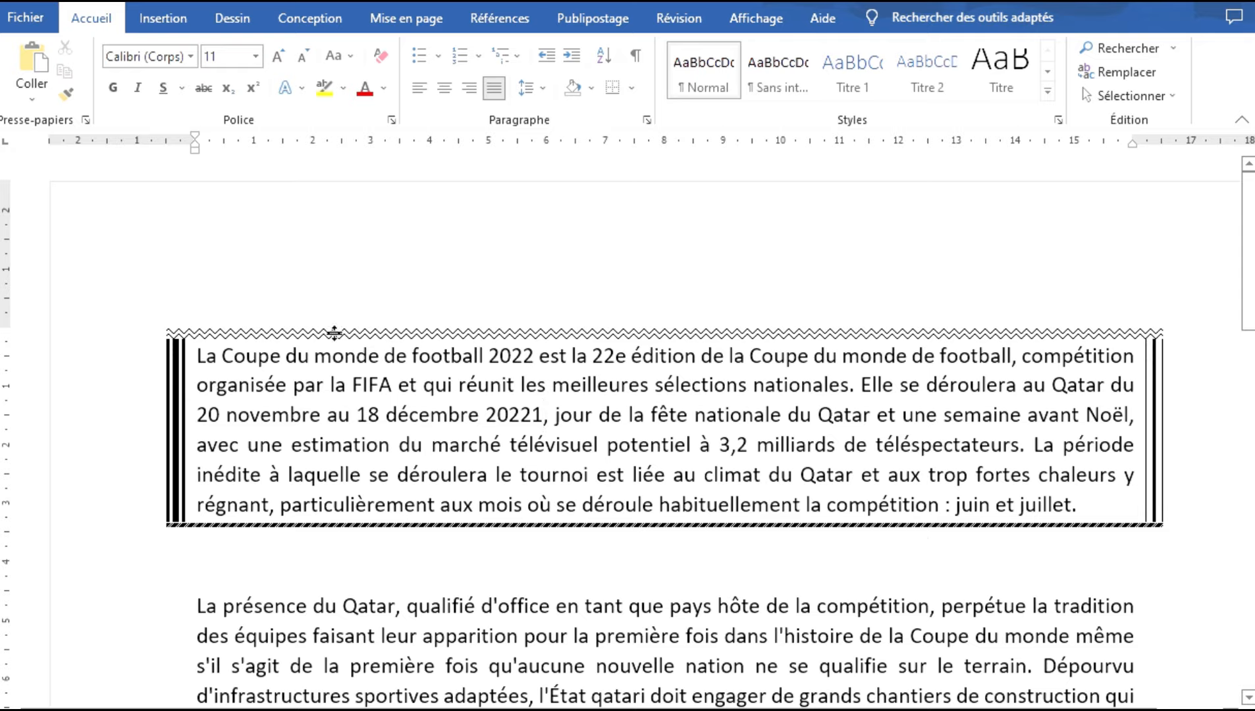
# Start a custom border on the second paragraph, beginning "La présence du Qatar", with a 1 ½ pt solid line on its top edge
pyautogui.scroll(-4, 840, 439)
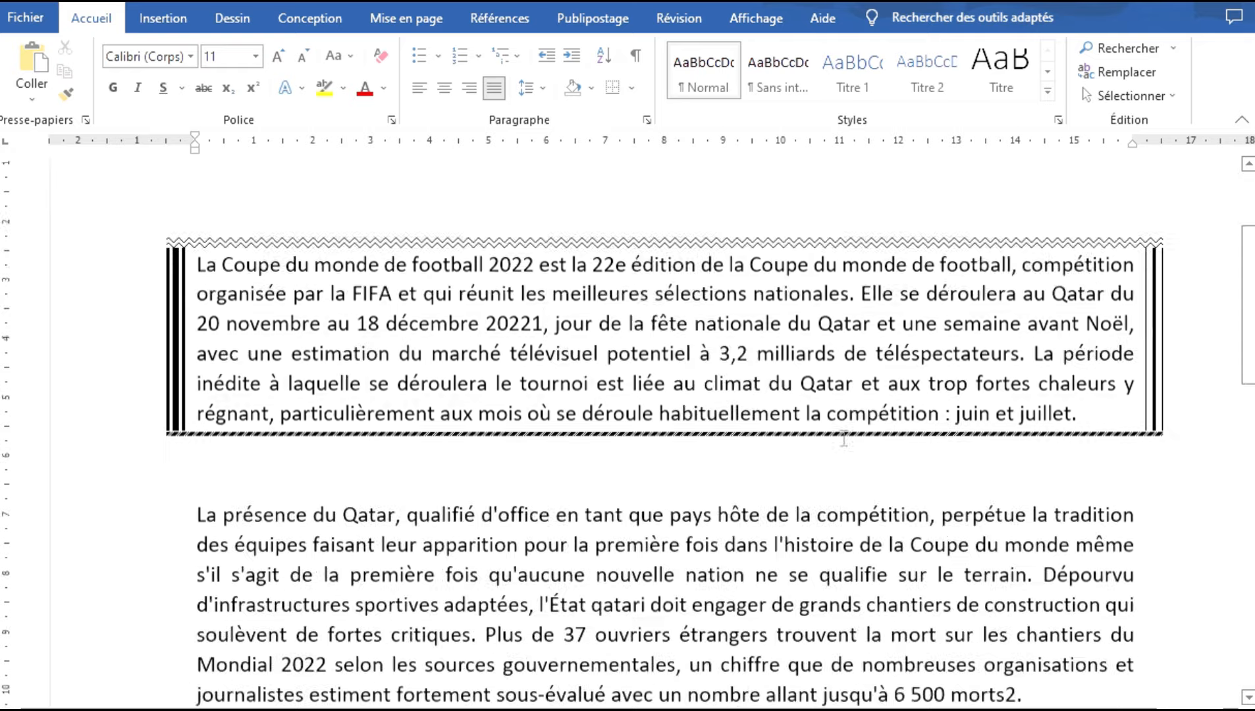
pyautogui.tripleClick(256, 252)
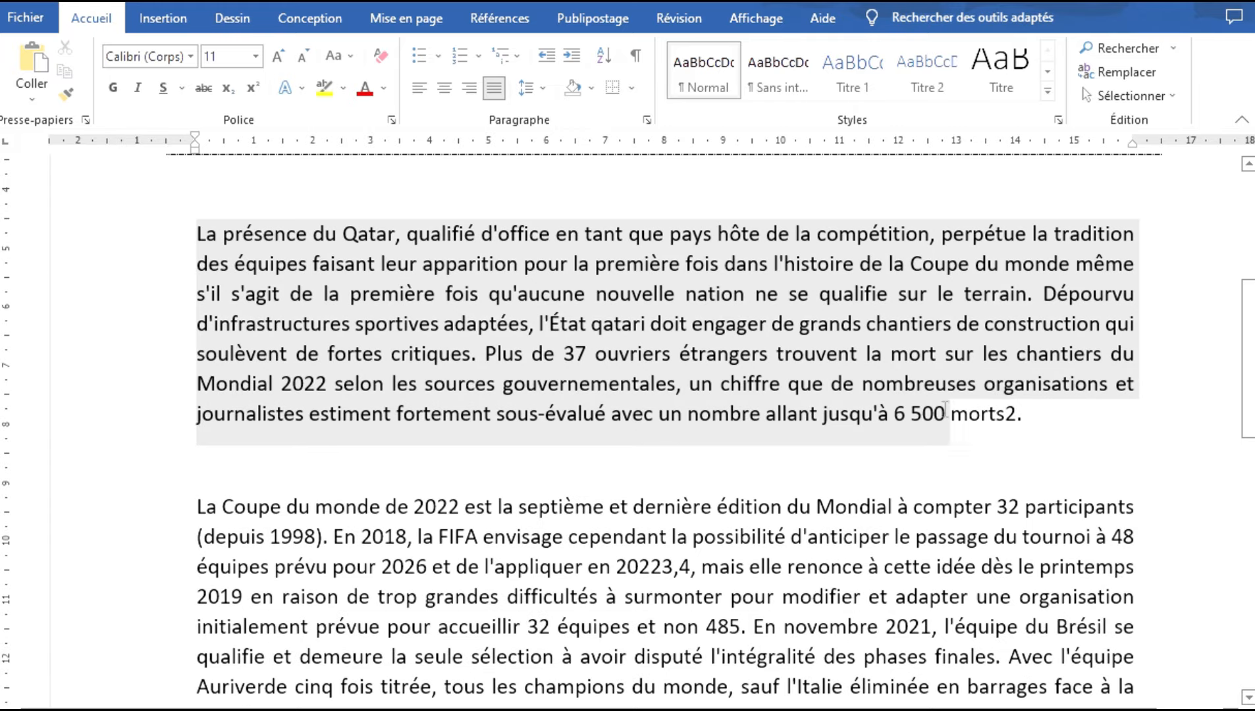
pyautogui.click(632, 88)
pyautogui.click(669, 490)
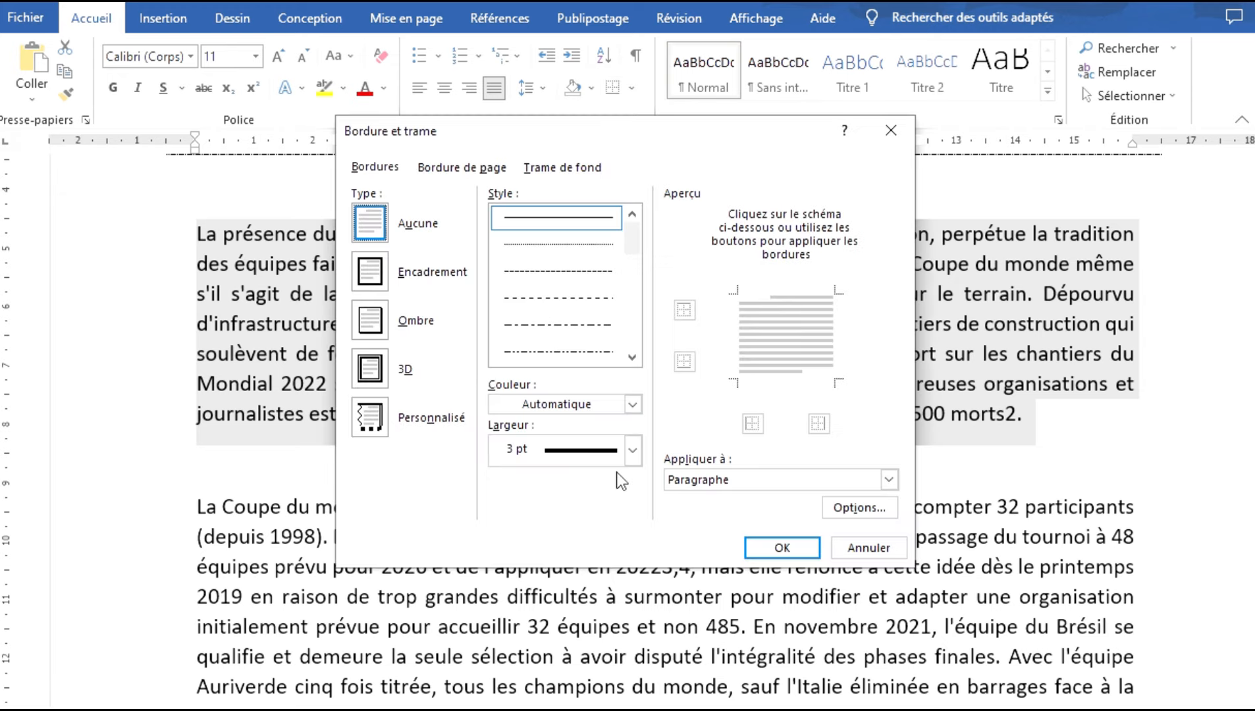
pyautogui.click(632, 450)
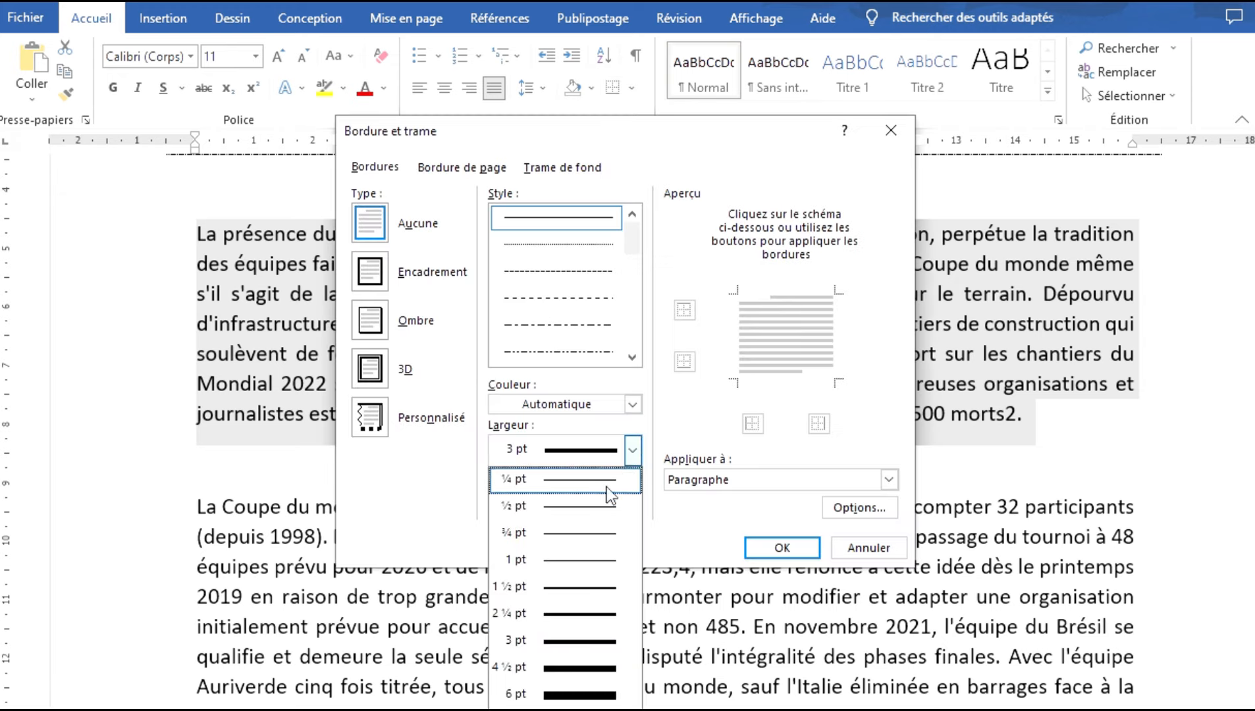
pyautogui.click(597, 587)
pyautogui.click(800, 296)
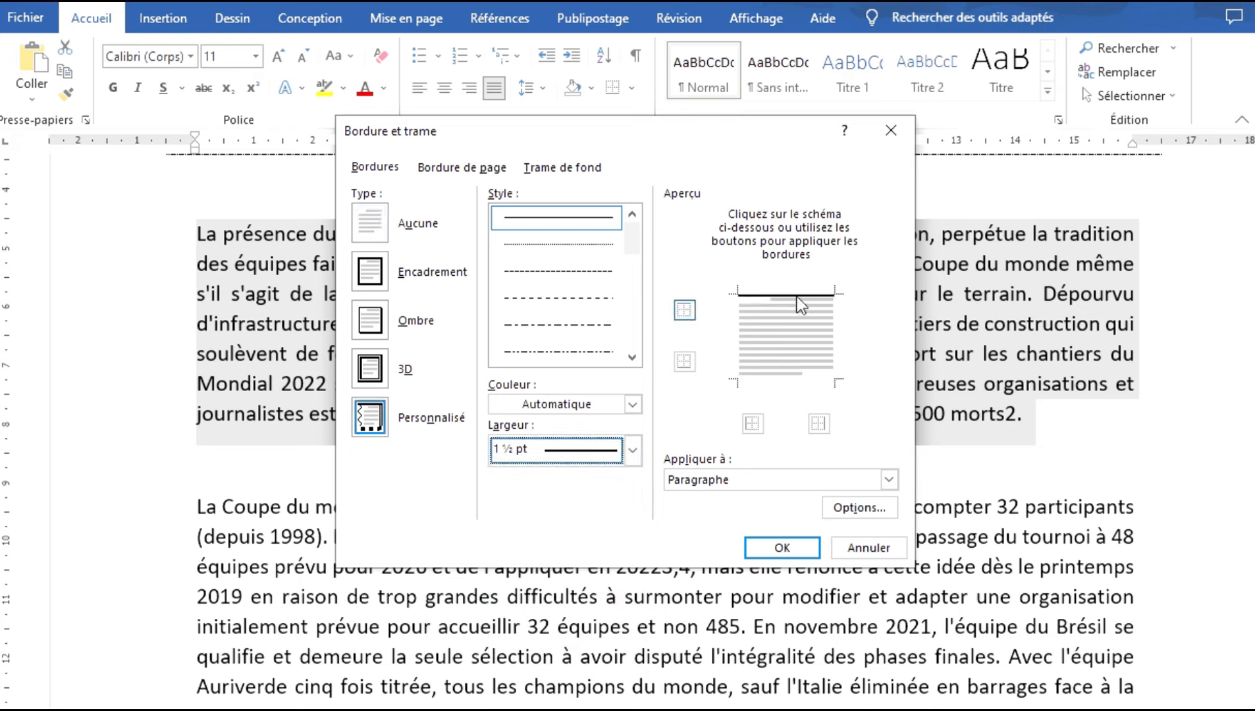
# Give the left edge of the second paragraph a 4 ½ pt solid line in standard purple
pyautogui.click(632, 450)
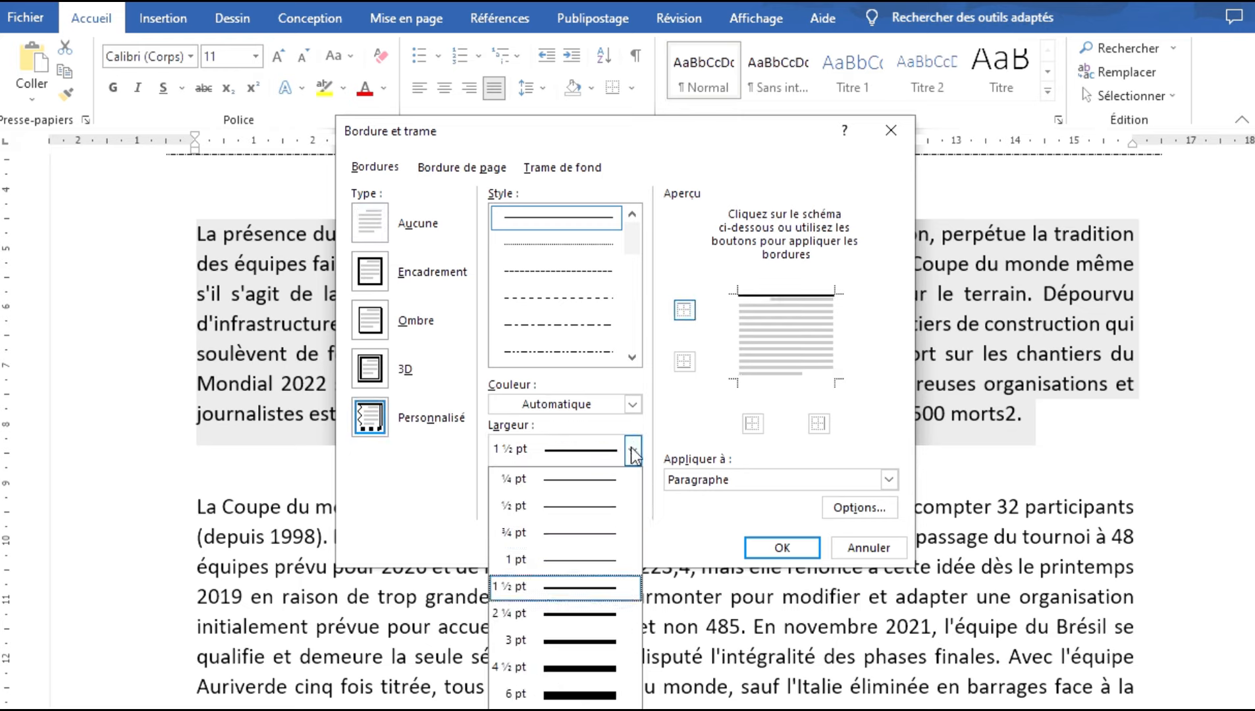
pyautogui.click(596, 667)
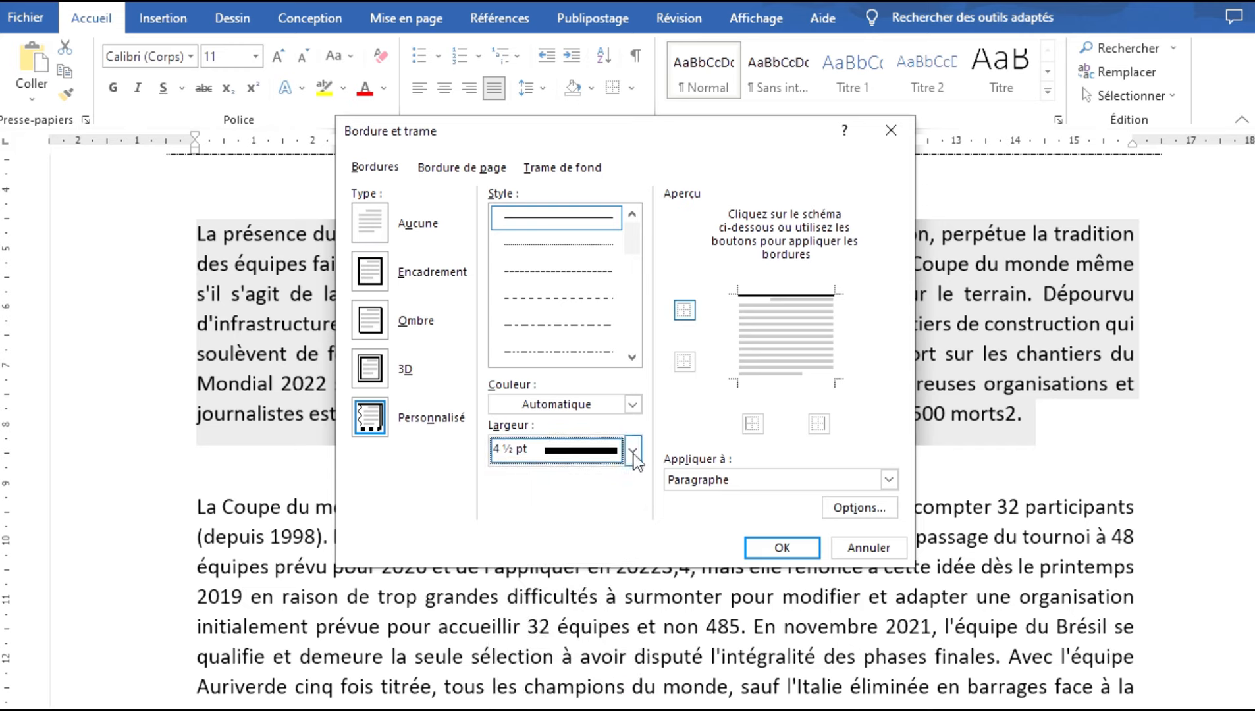
pyautogui.click(637, 407)
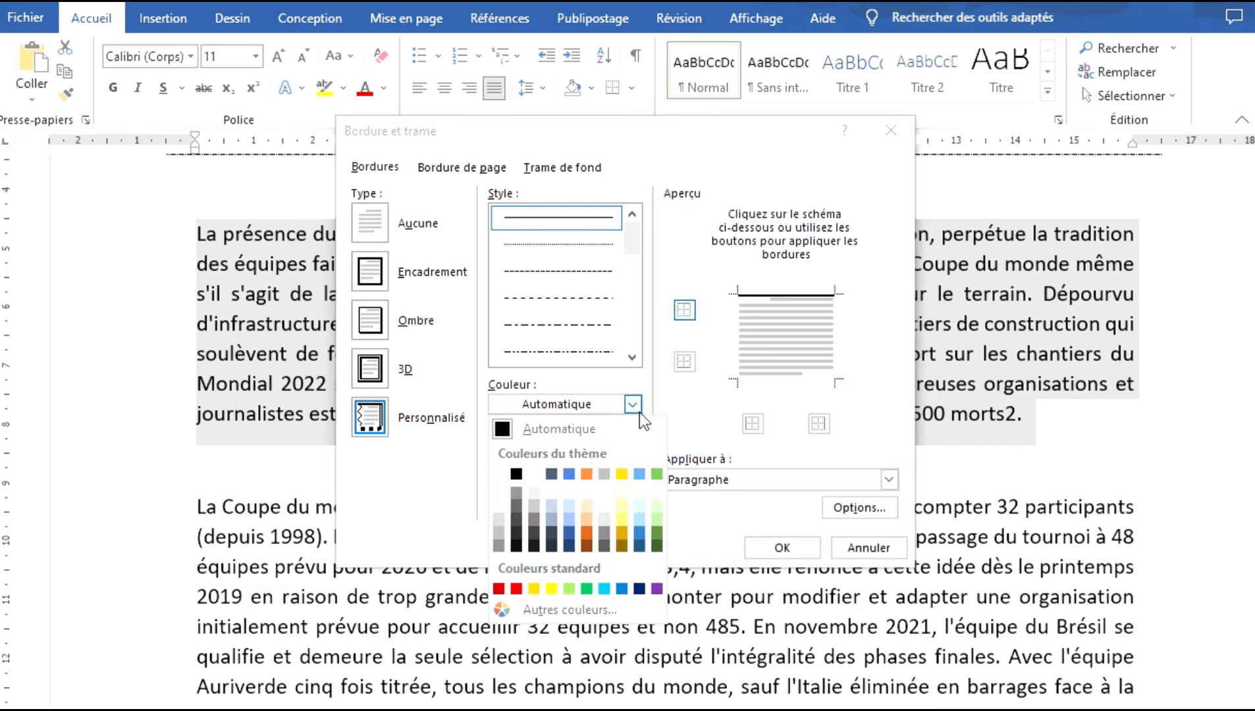
pyautogui.click(657, 588)
pyautogui.click(737, 331)
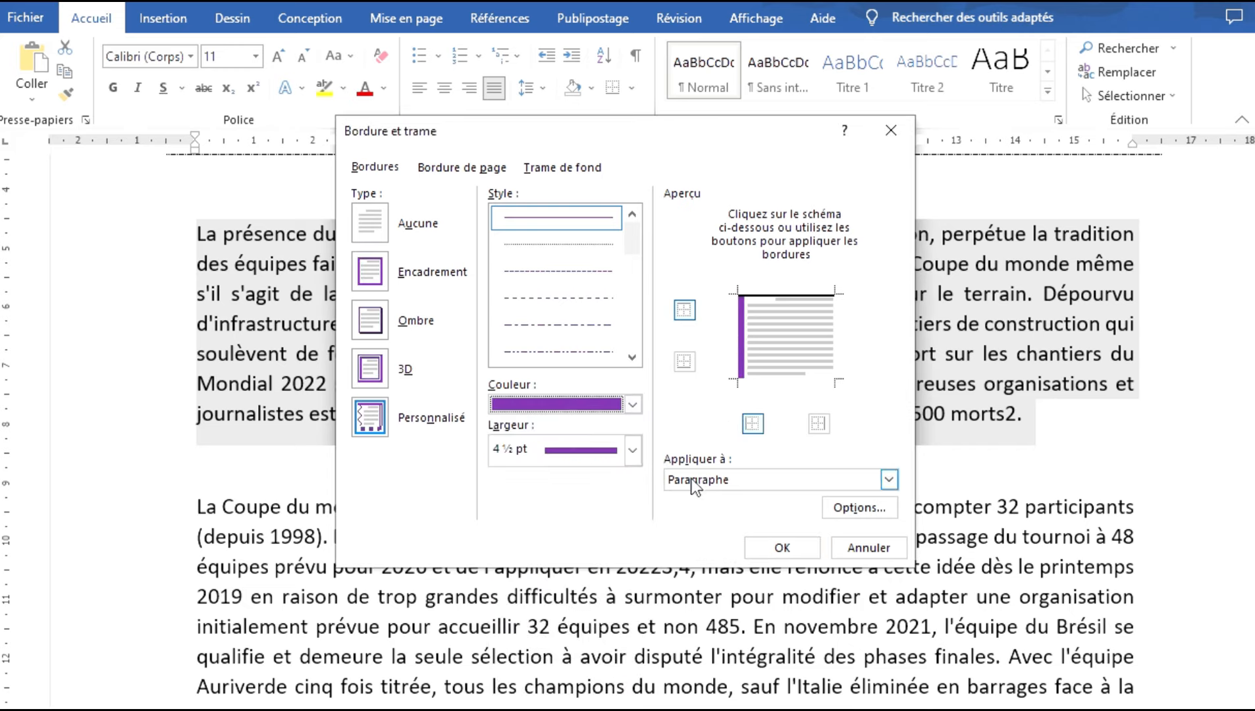
# Try the purple line on the paragraph's bottom edge, and use a ¾ pt double wavy line in dark orange there instead
pyautogui.click(786, 377)
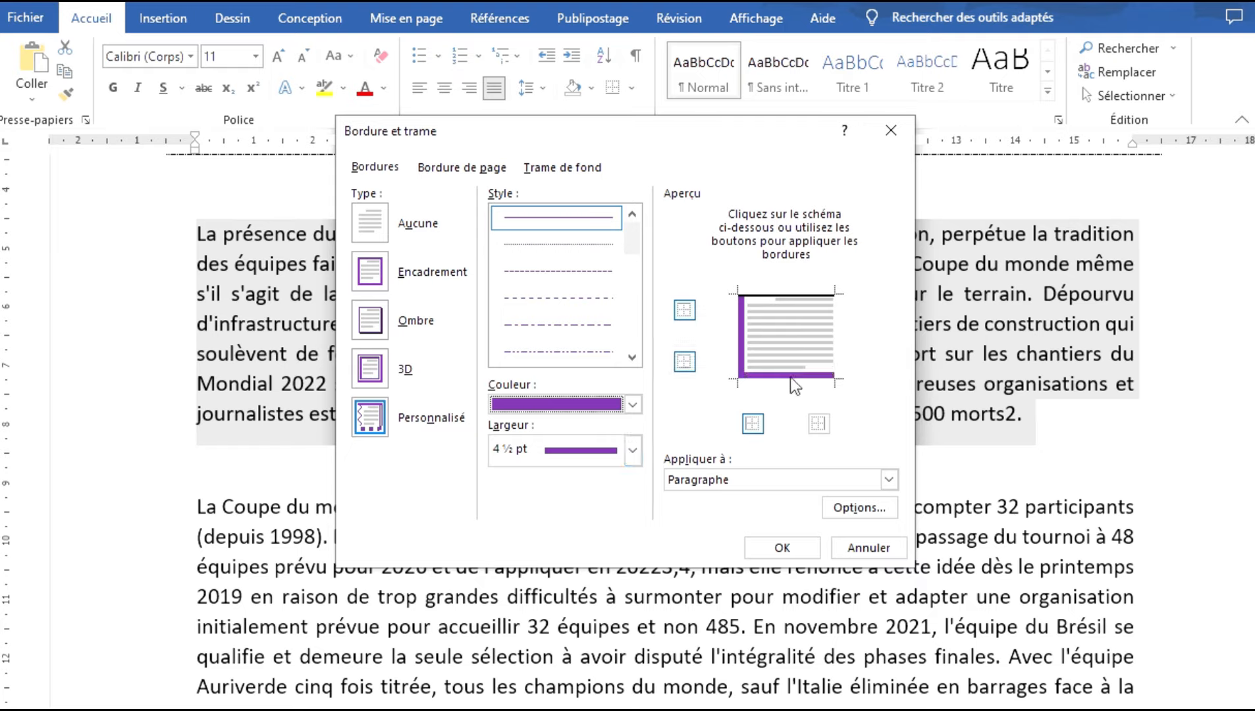
pyautogui.click(790, 377)
pyautogui.scroll(-5, 611, 335)
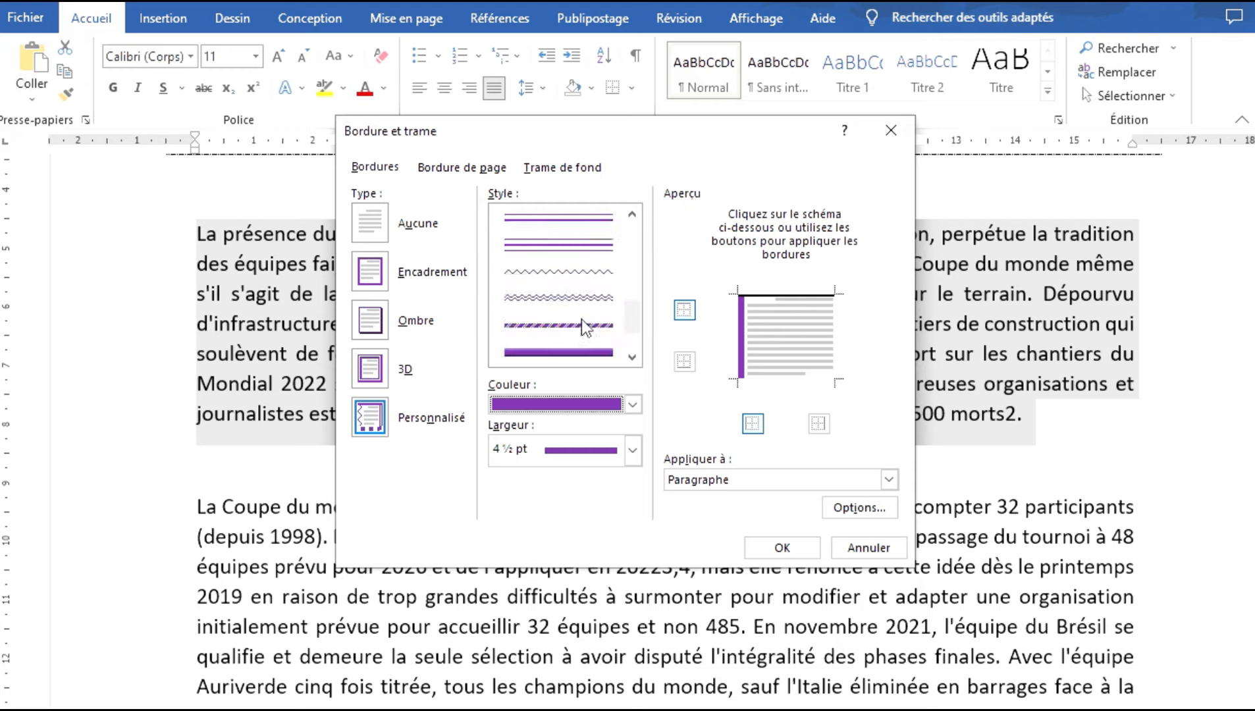
pyautogui.click(570, 297)
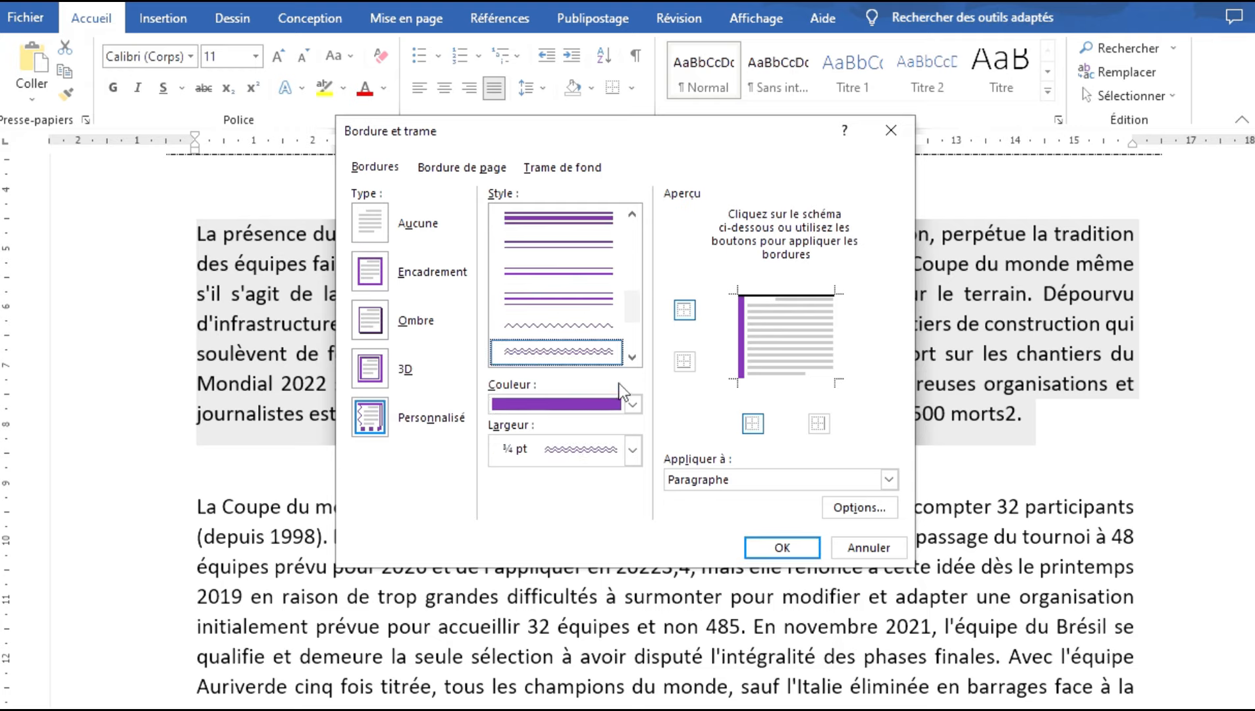
pyautogui.click(632, 404)
pyautogui.click(586, 533)
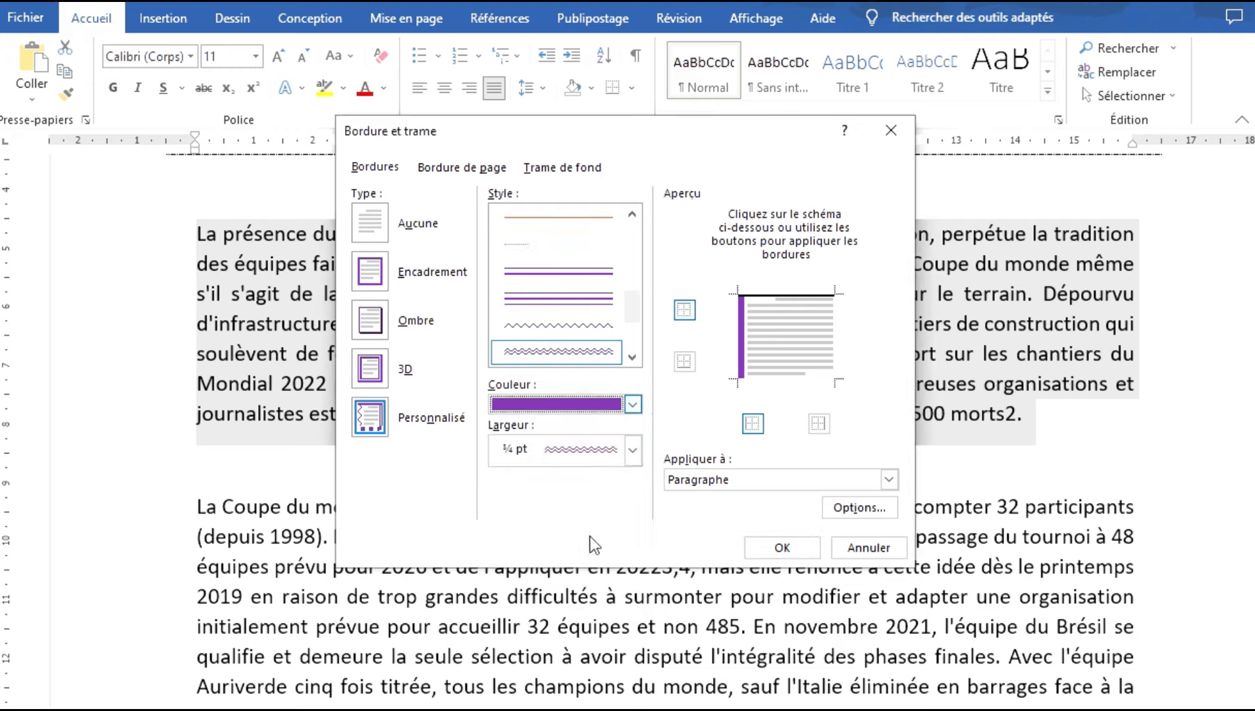
pyautogui.click(815, 377)
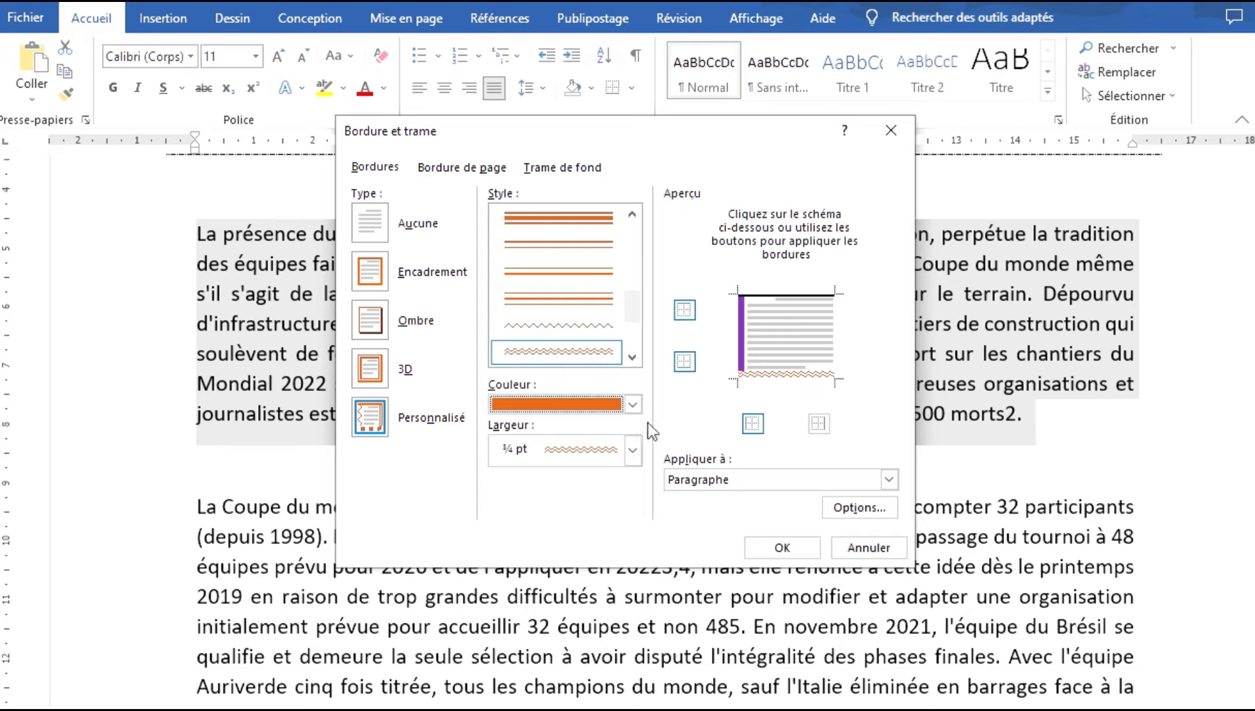
# Give the right edge a 3 pt relief-style line in standard green, and apply the custom border to the second paragraph
pyautogui.scroll(-3, 633, 313)
pyautogui.click(585, 280)
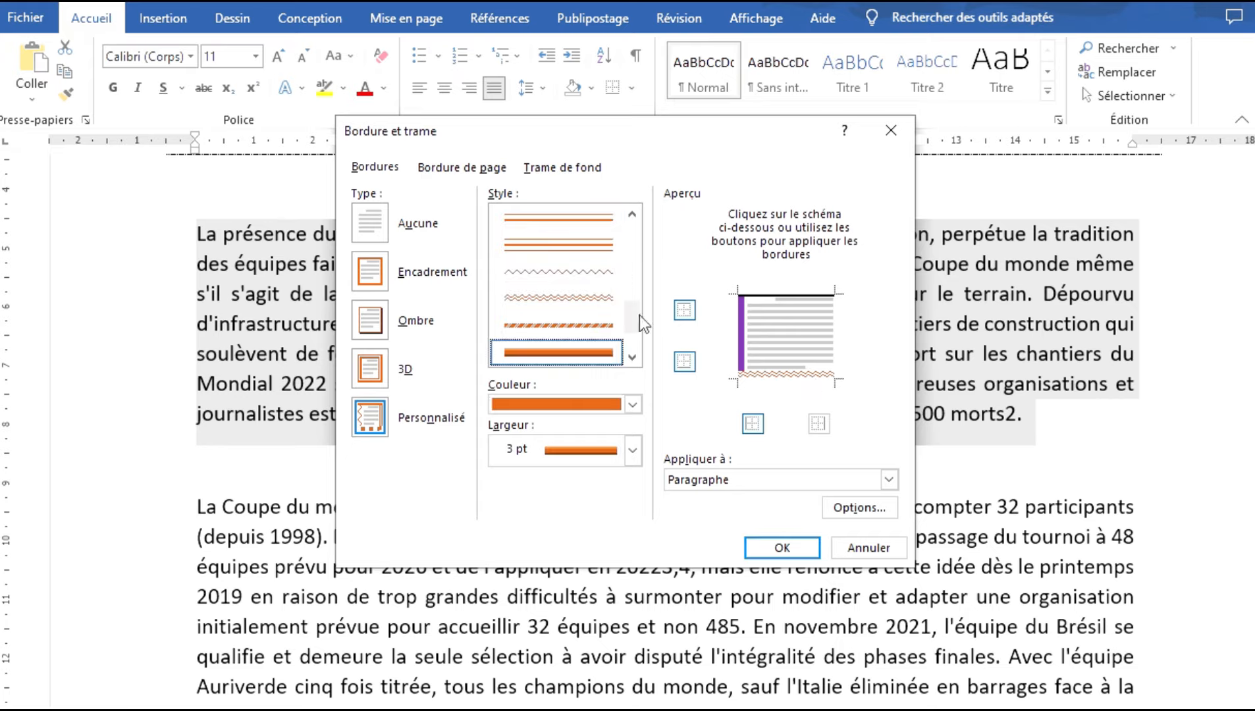
pyautogui.click(630, 405)
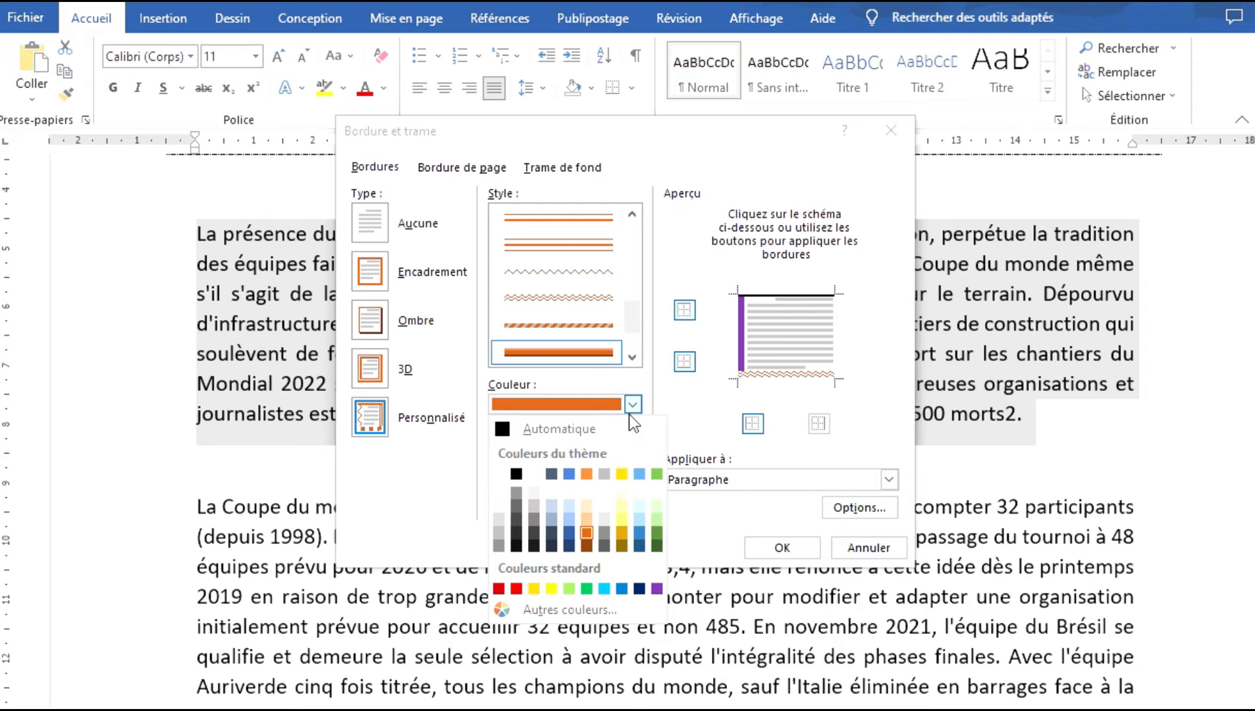
pyautogui.click(583, 586)
pyautogui.click(833, 335)
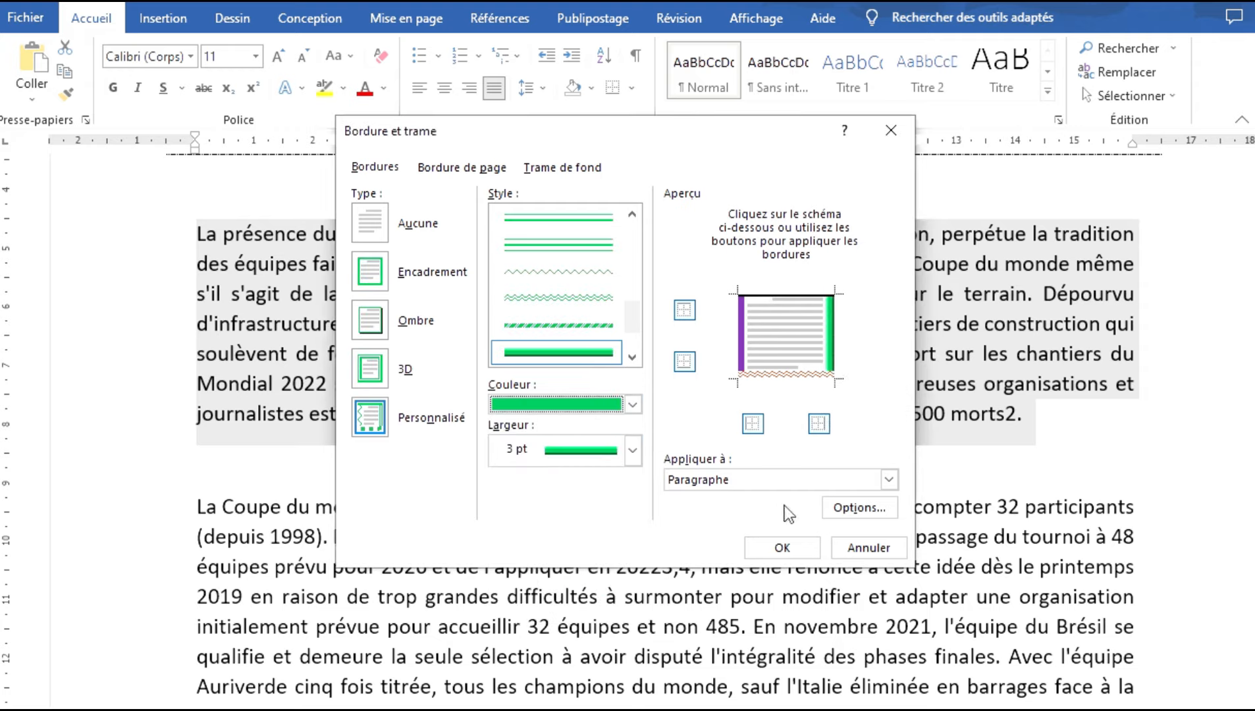
pyautogui.click(782, 547)
pyautogui.click(728, 523)
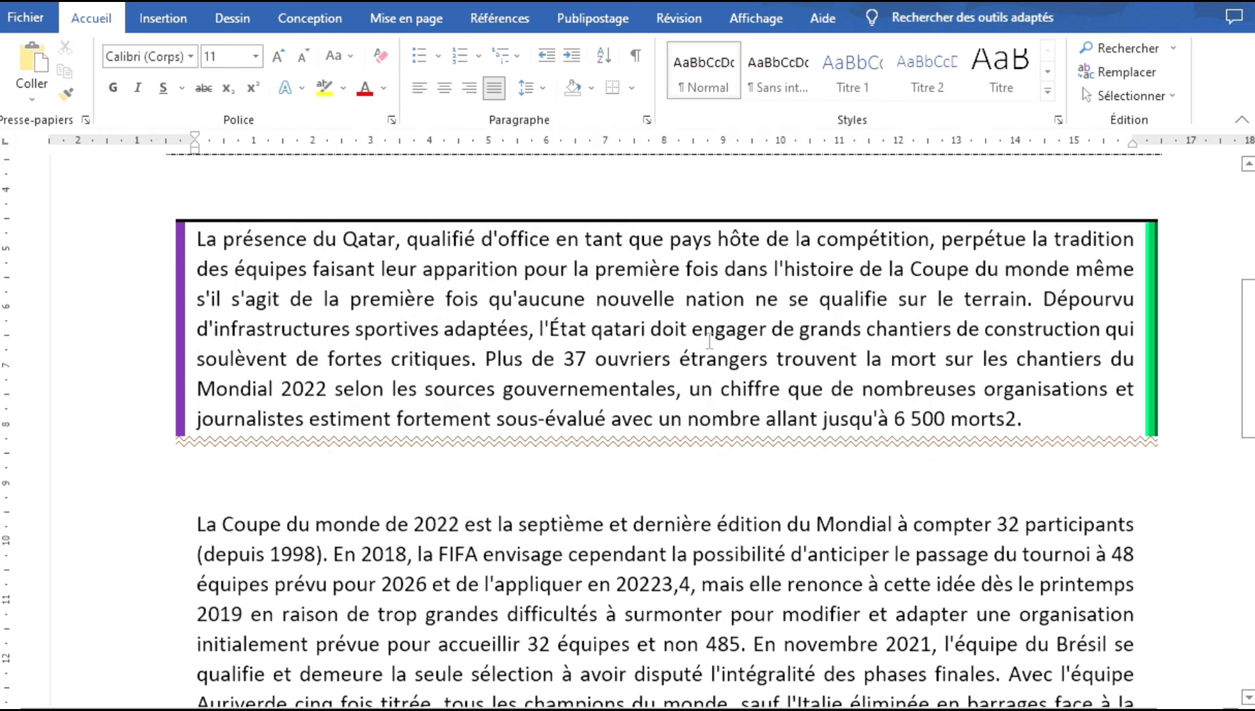
# Try a ½ pt dash-dot-dot Encadrement border with the Texte scope on the whole third paragraph, and undo it
pyautogui.scroll(4, 710, 340)
pyautogui.scroll(-2, 701, 284)
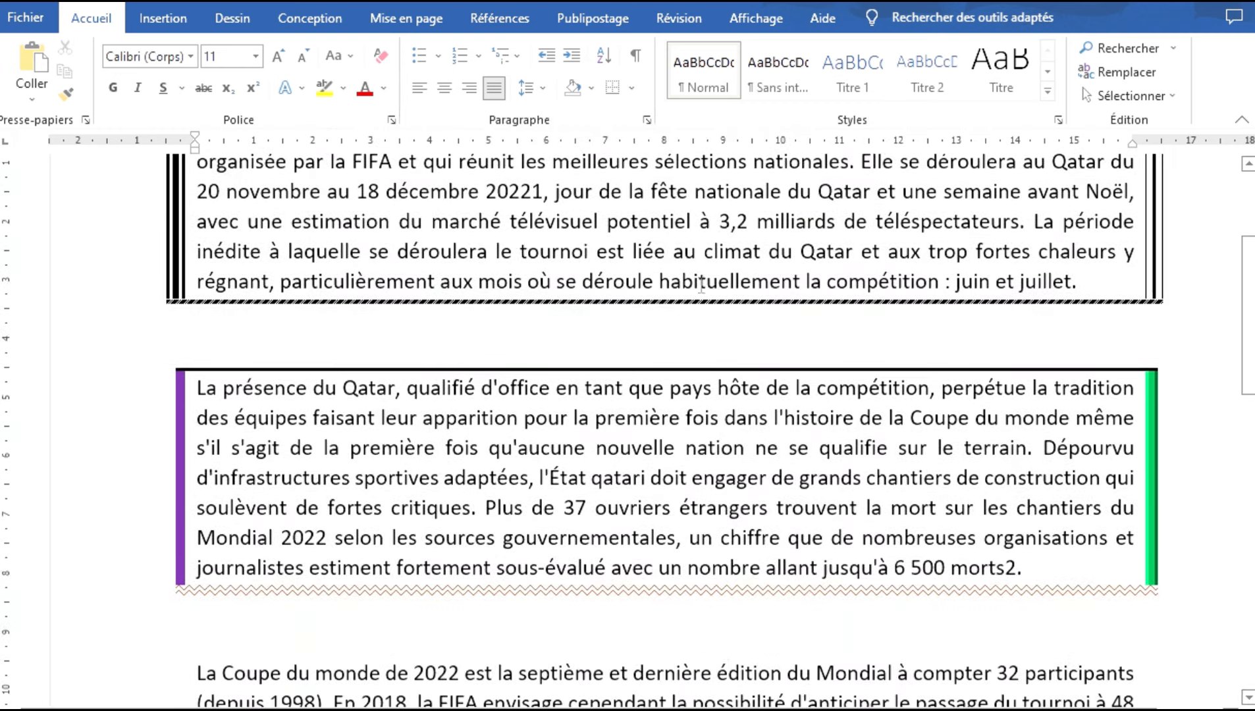
pyautogui.scroll(-4, 695, 421)
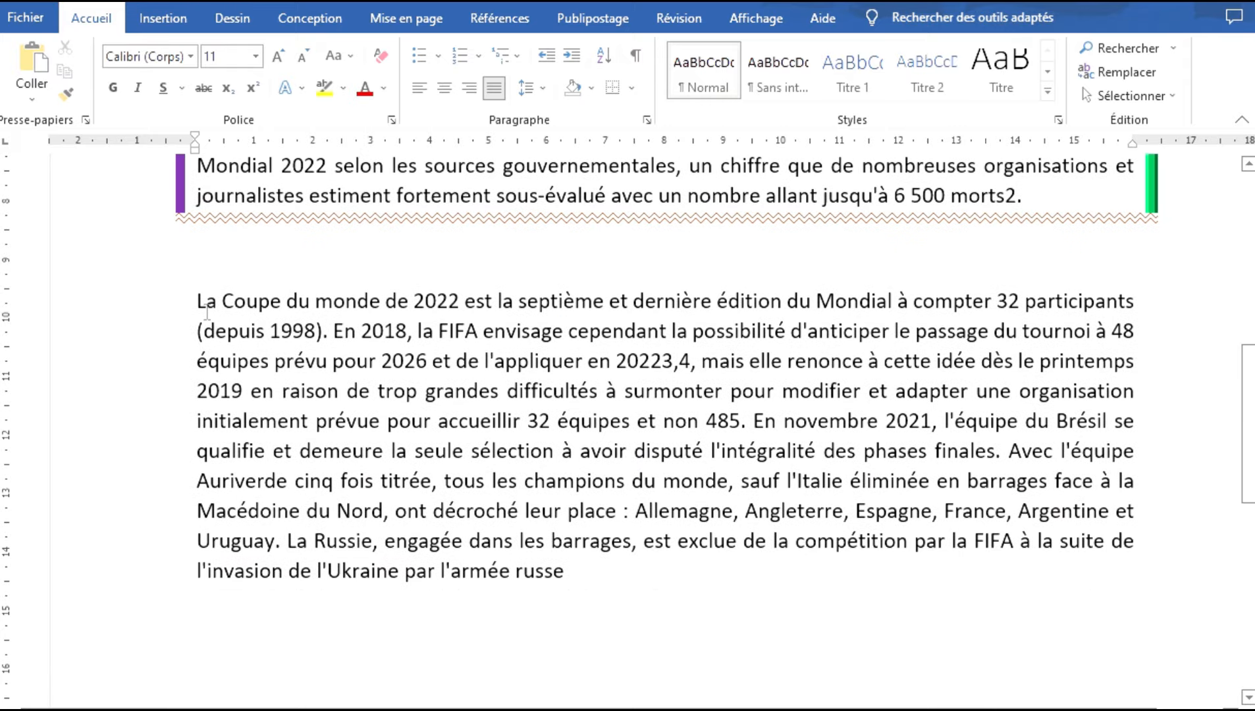
pyautogui.moveTo(196, 301); pyautogui.dragTo(576, 580)
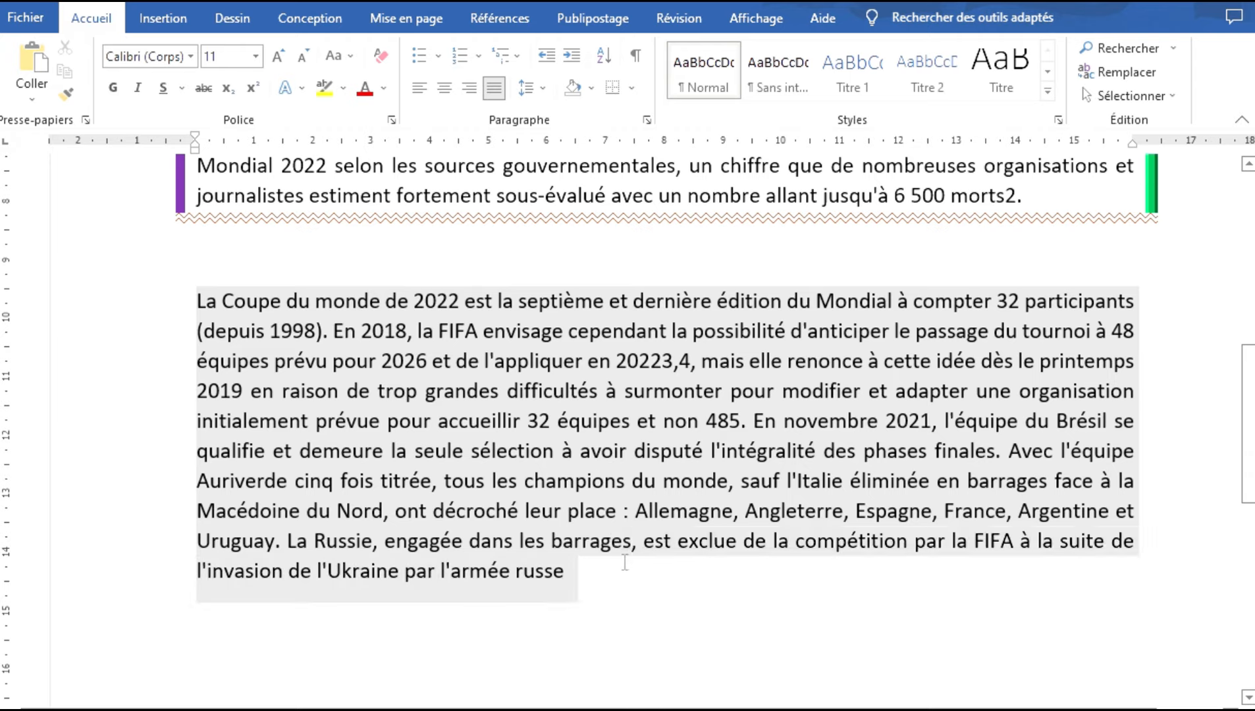
pyautogui.click(631, 88)
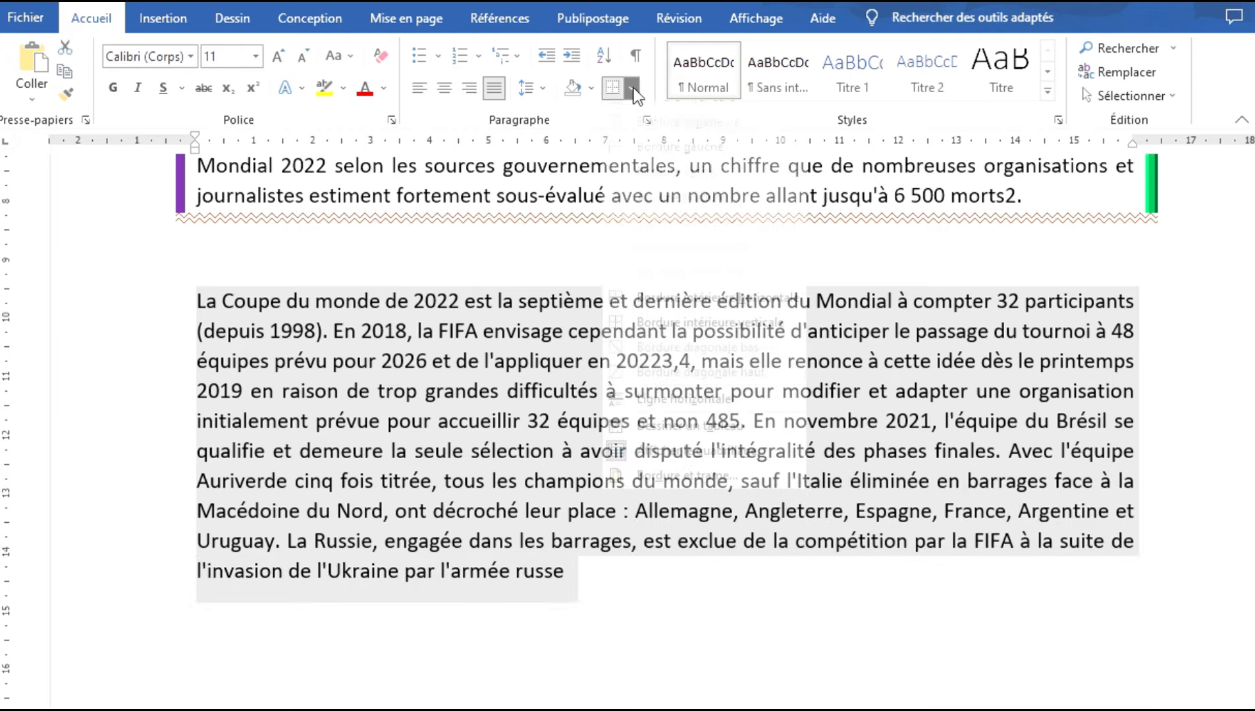
pyautogui.click(717, 491)
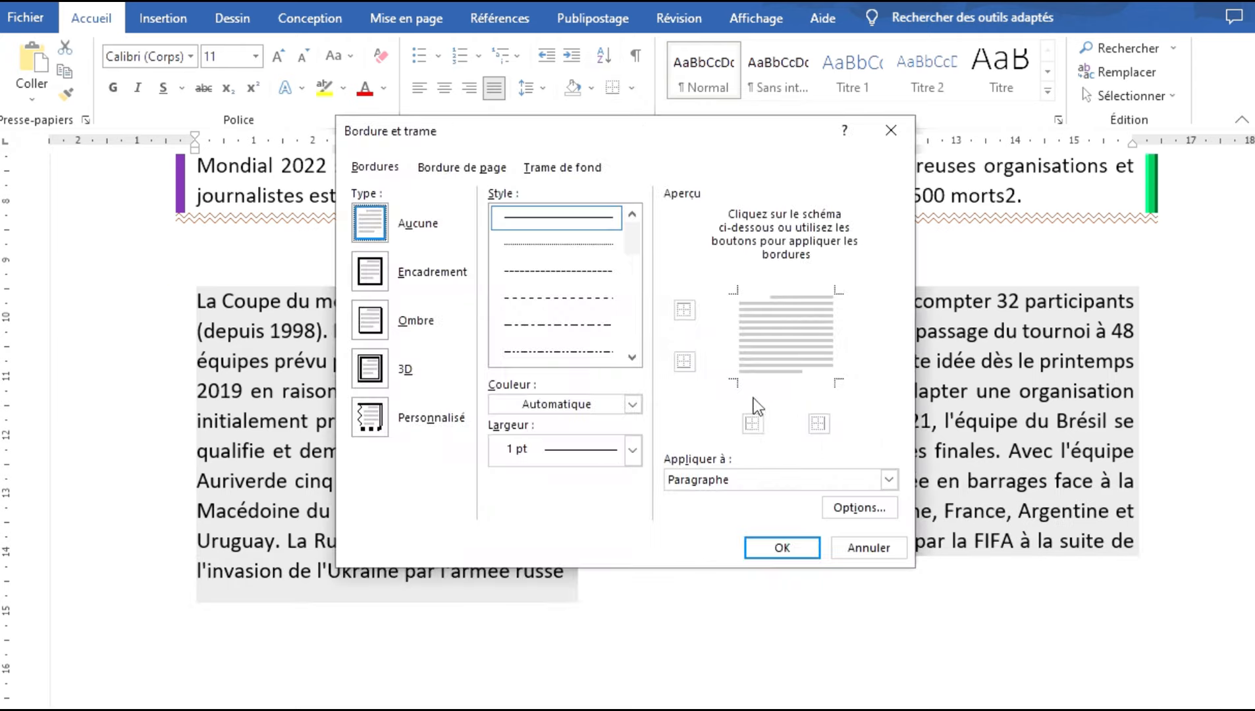
pyautogui.click(888, 481)
pyautogui.click(830, 497)
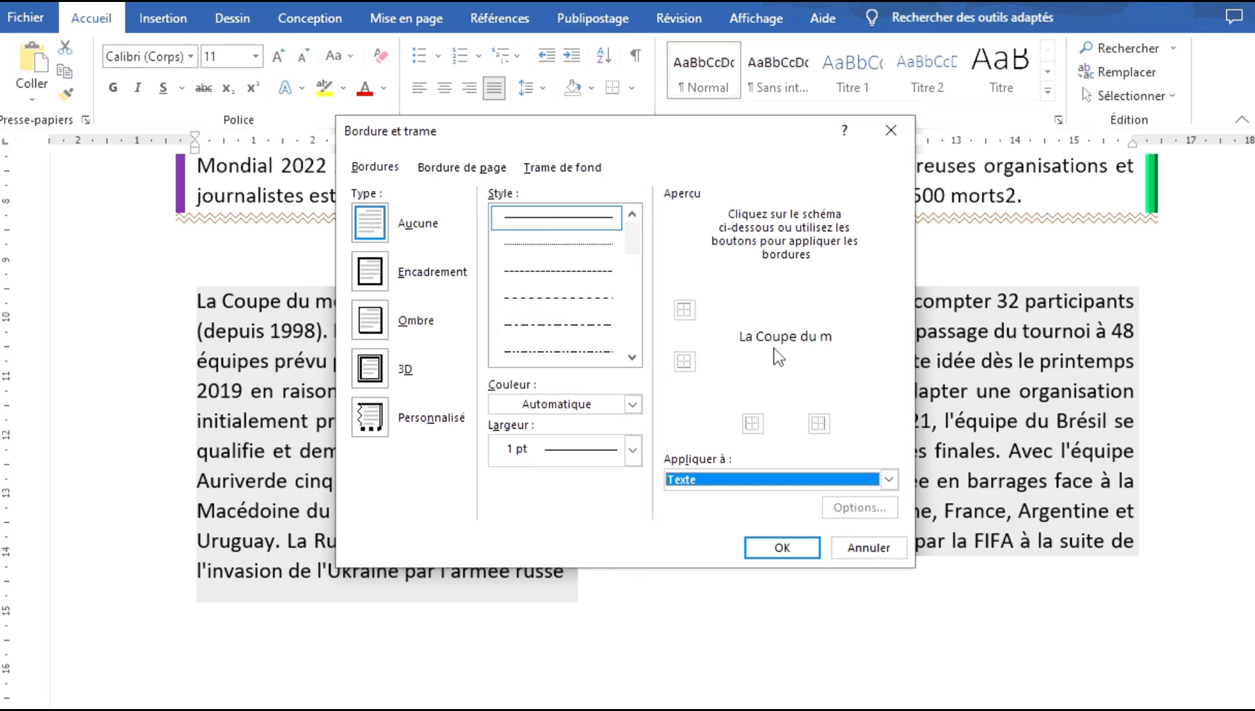
pyautogui.click(586, 351)
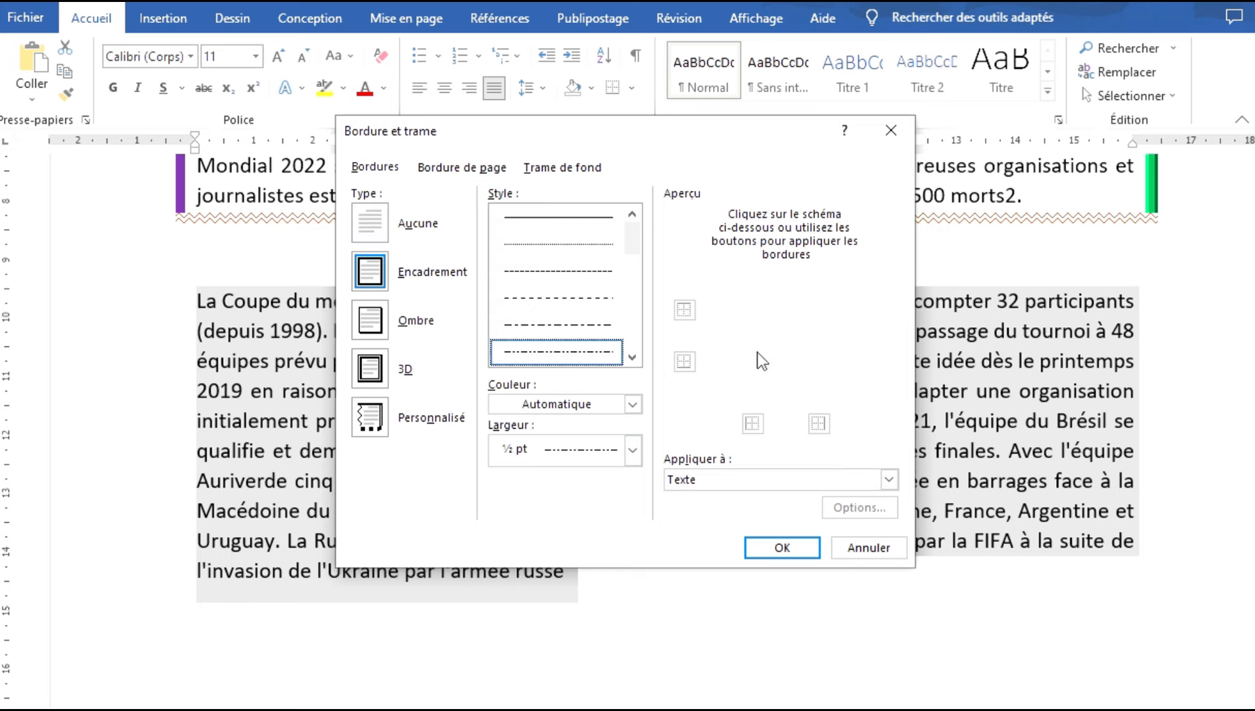
pyautogui.click(783, 547)
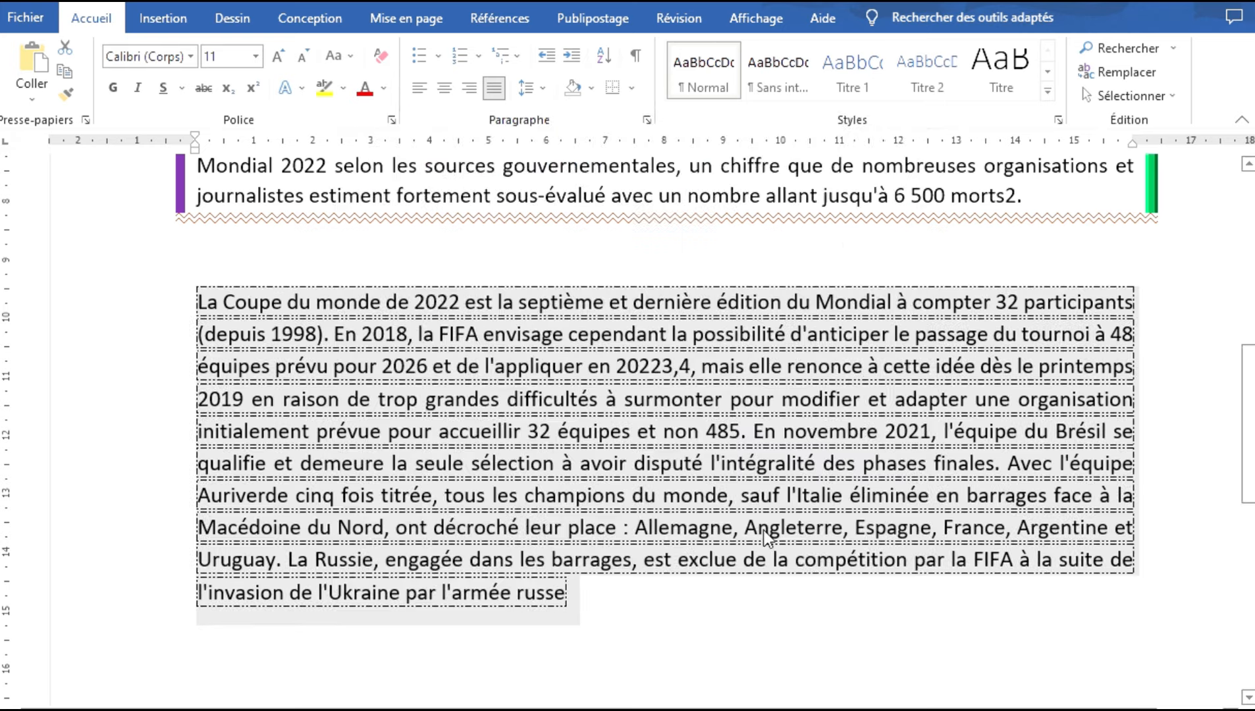
pyautogui.click(675, 432)
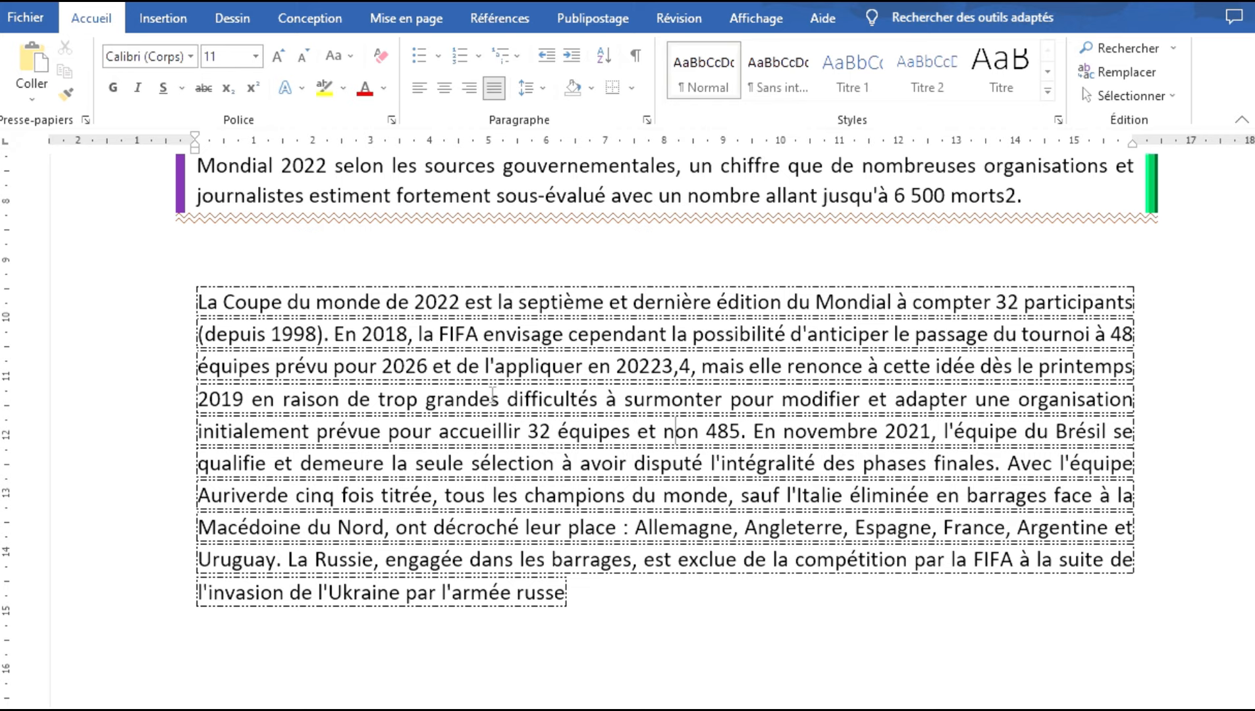
pyautogui.hotkey('ctrl', 'z')
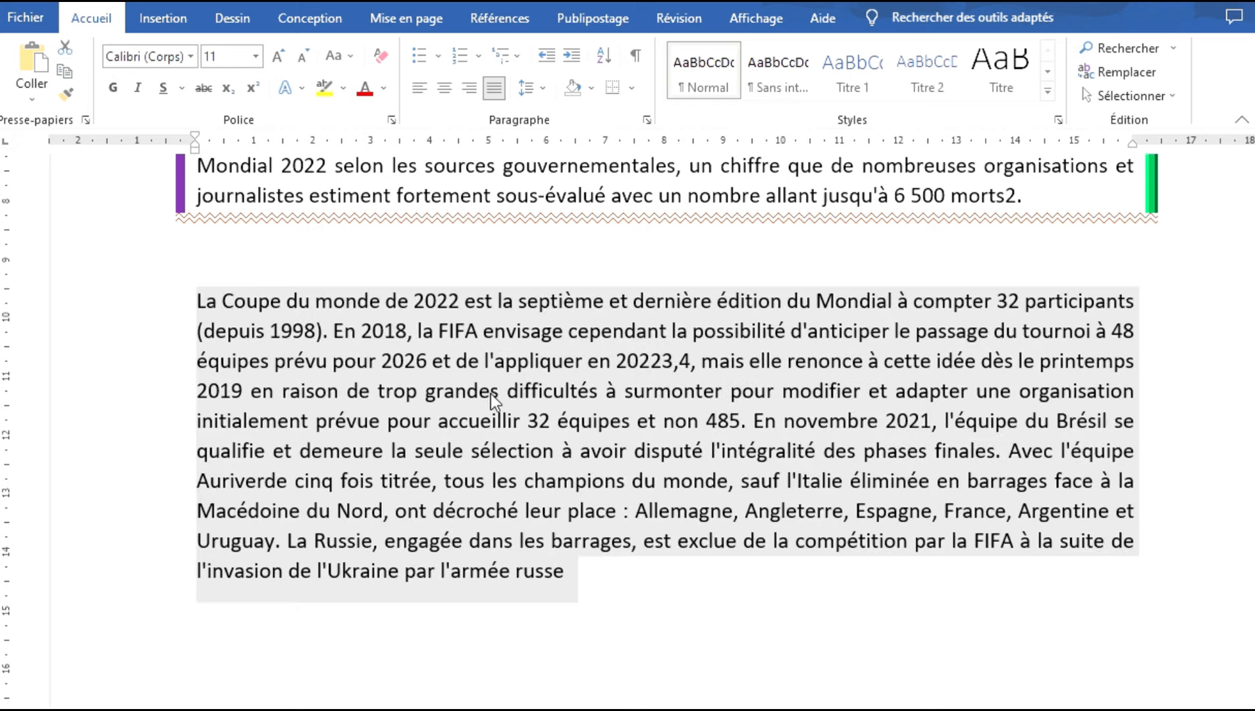
pyautogui.click(553, 452)
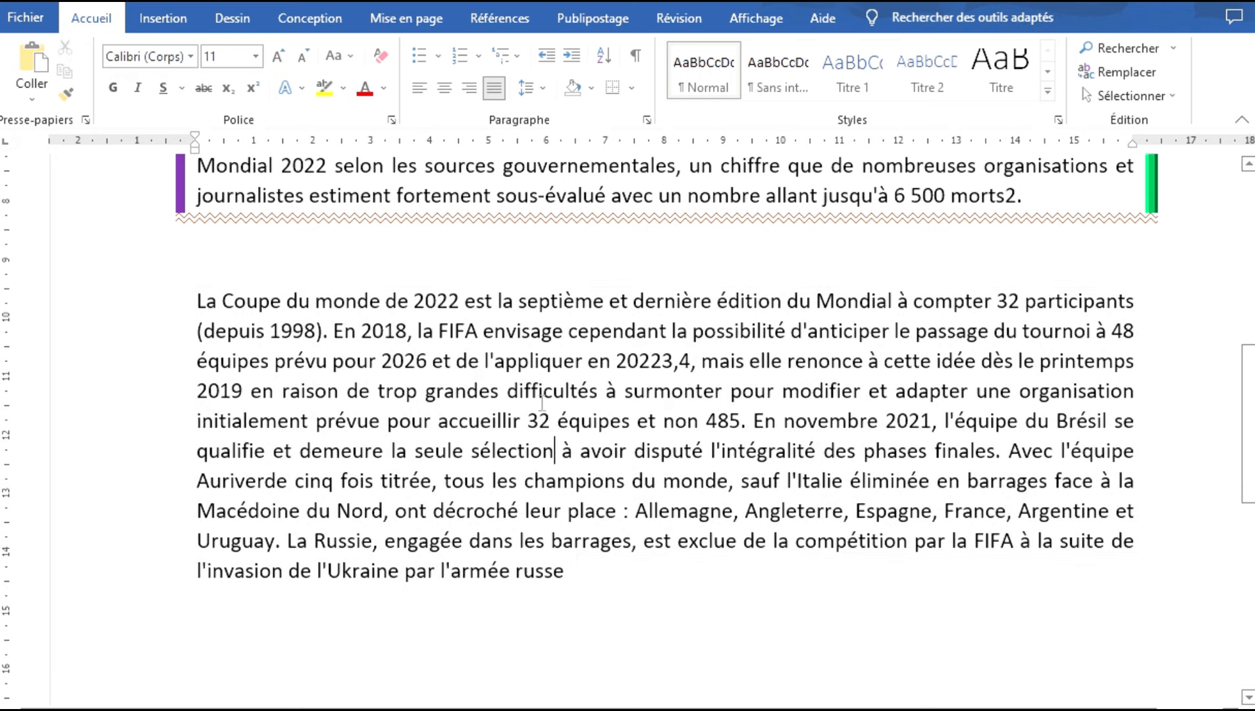
# Frame only the words "difficultés à surmonter" in the third paragraph with a ½ pt dash-dot Encadrement border, using the Texte scope
pyautogui.moveTo(505, 392); pyautogui.dragTo(724, 394)
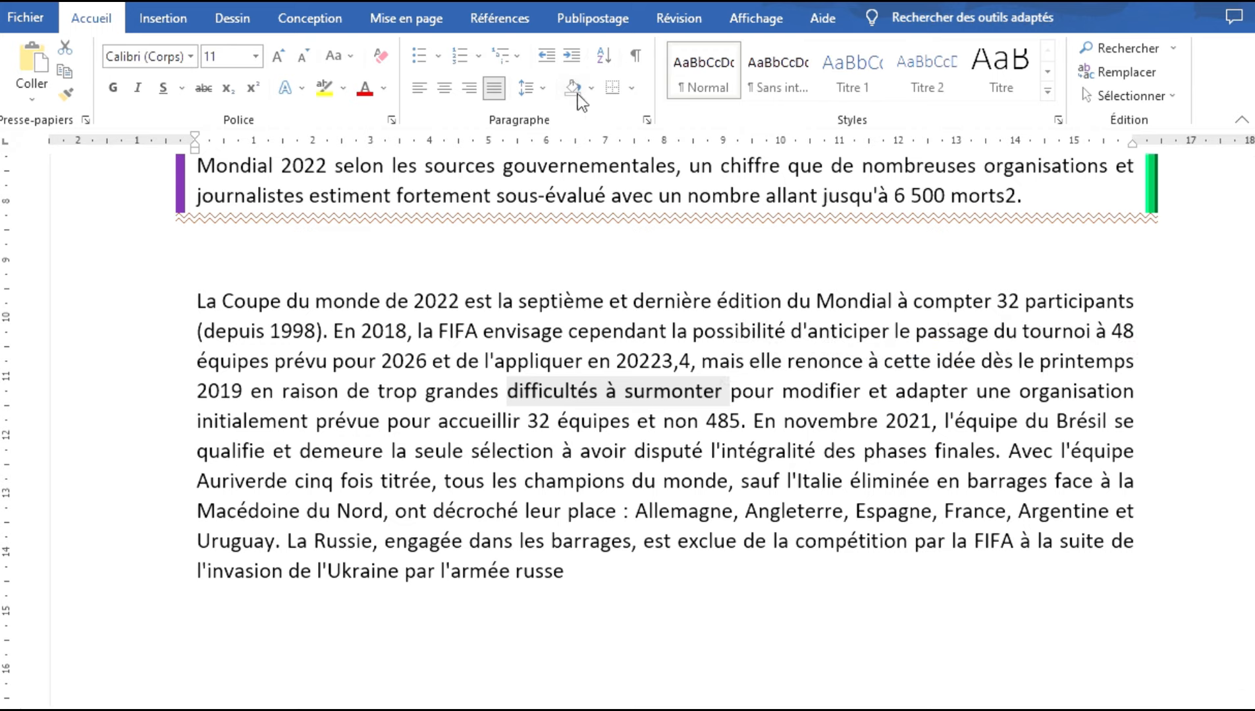
pyautogui.click(631, 89)
pyautogui.click(717, 494)
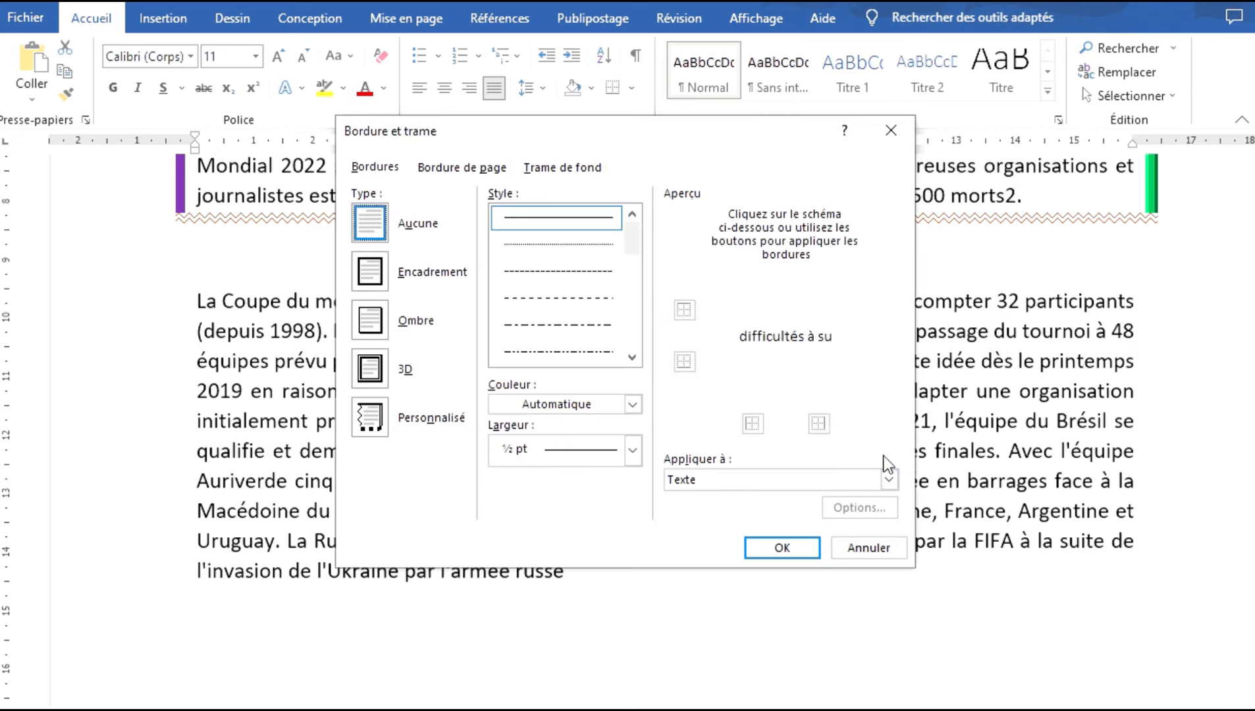
pyautogui.click(588, 326)
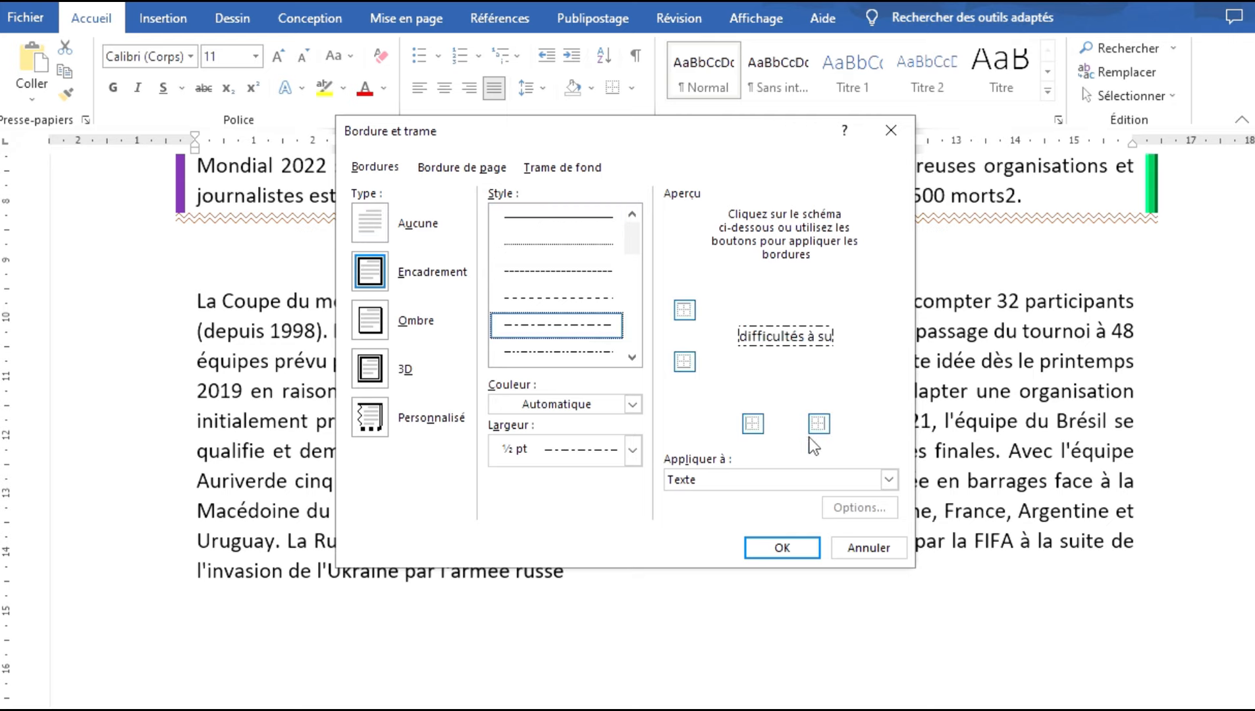
pyautogui.click(791, 545)
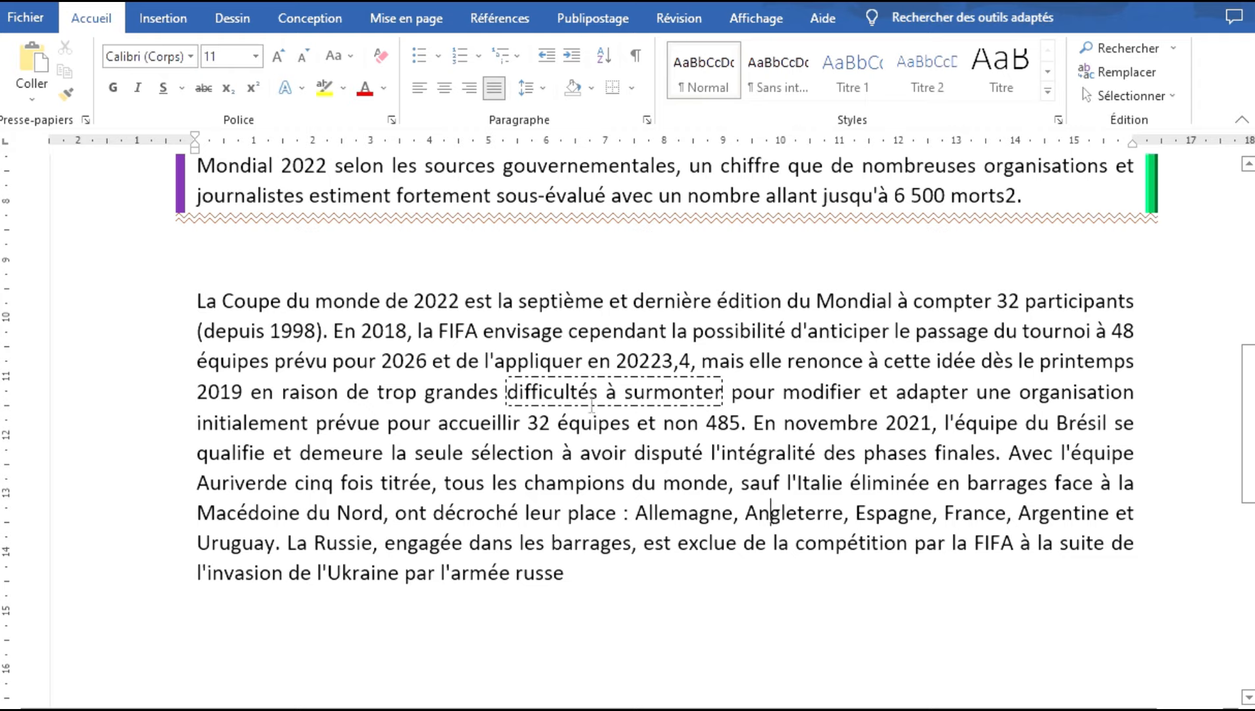
# Frame the words "tous les champions du monde" in the third paragraph with a blue 3 pt thick-and-thin 3D border, using the Texte scope
pyautogui.moveTo(444, 485); pyautogui.dragTo(674, 493)
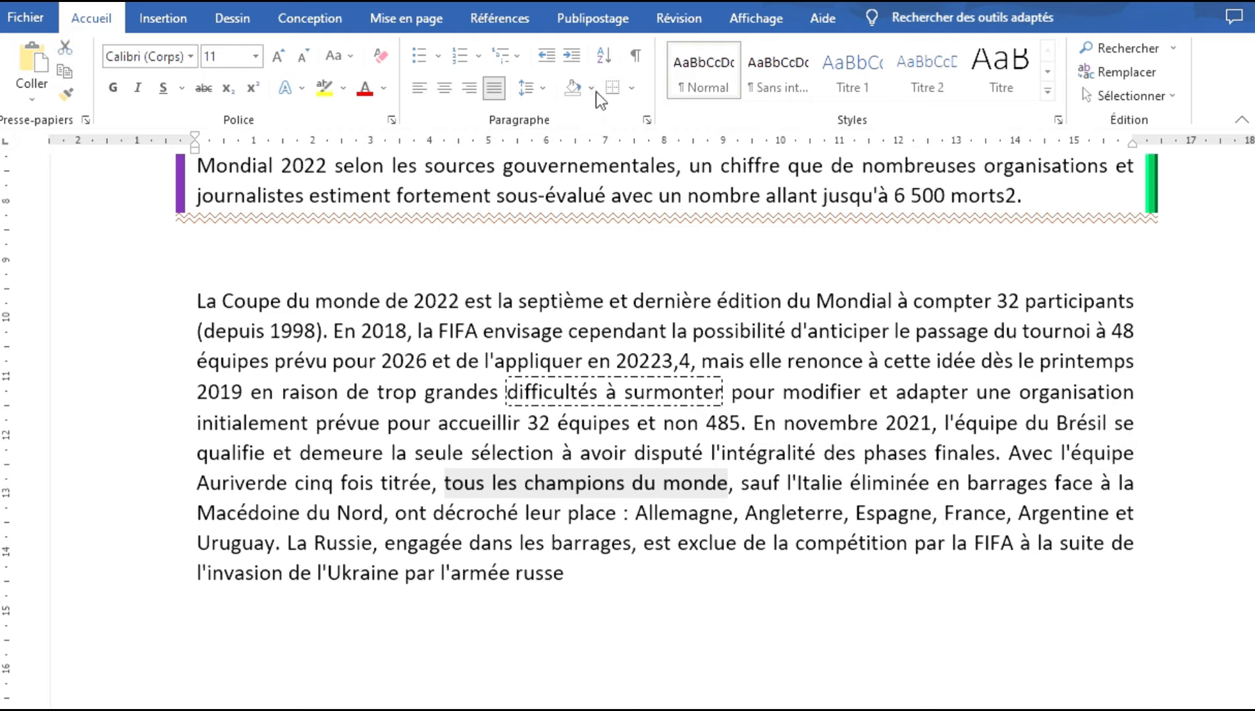
pyautogui.click(629, 88)
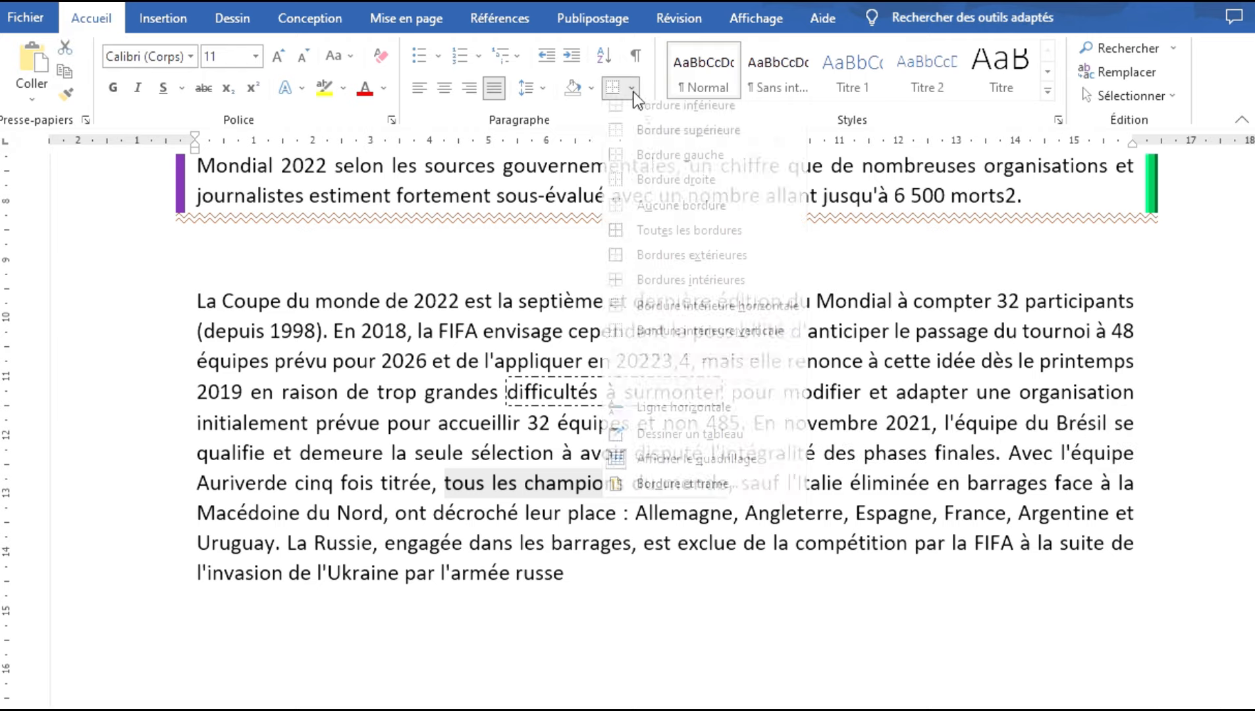
pyautogui.click(658, 492)
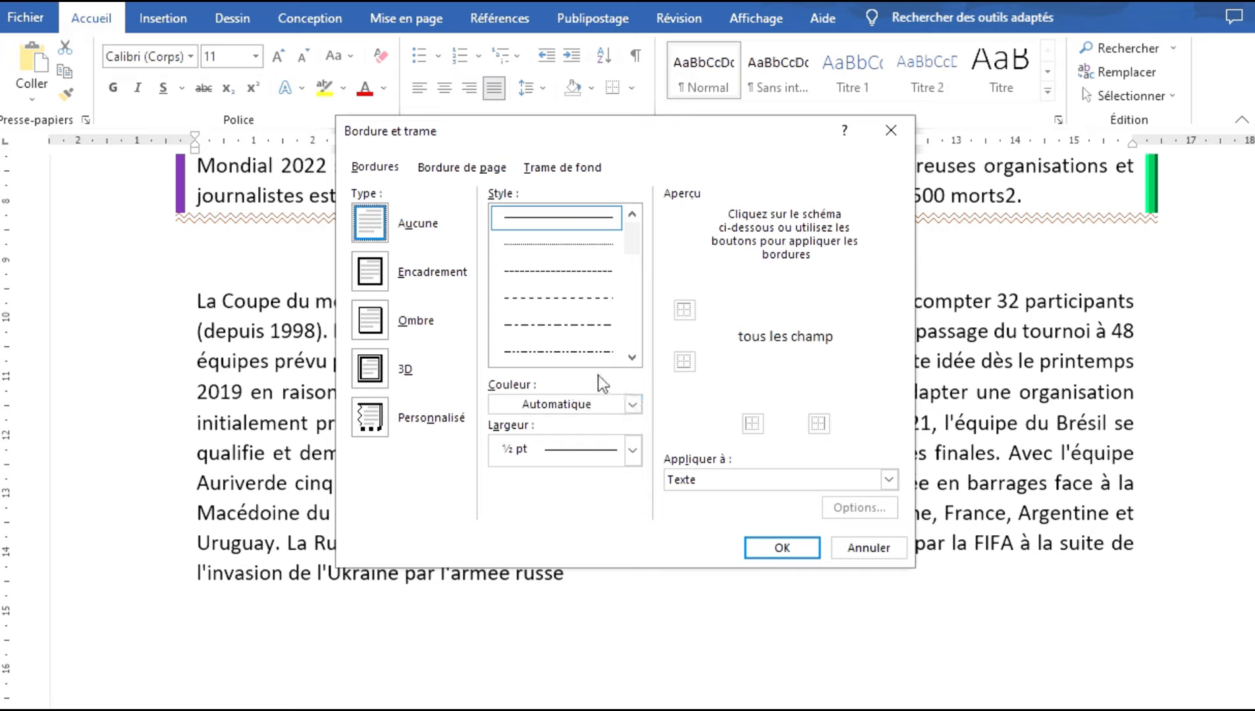
pyautogui.click(369, 368)
pyautogui.click(632, 358)
pyautogui.click(632, 358)
pyautogui.click(588, 307)
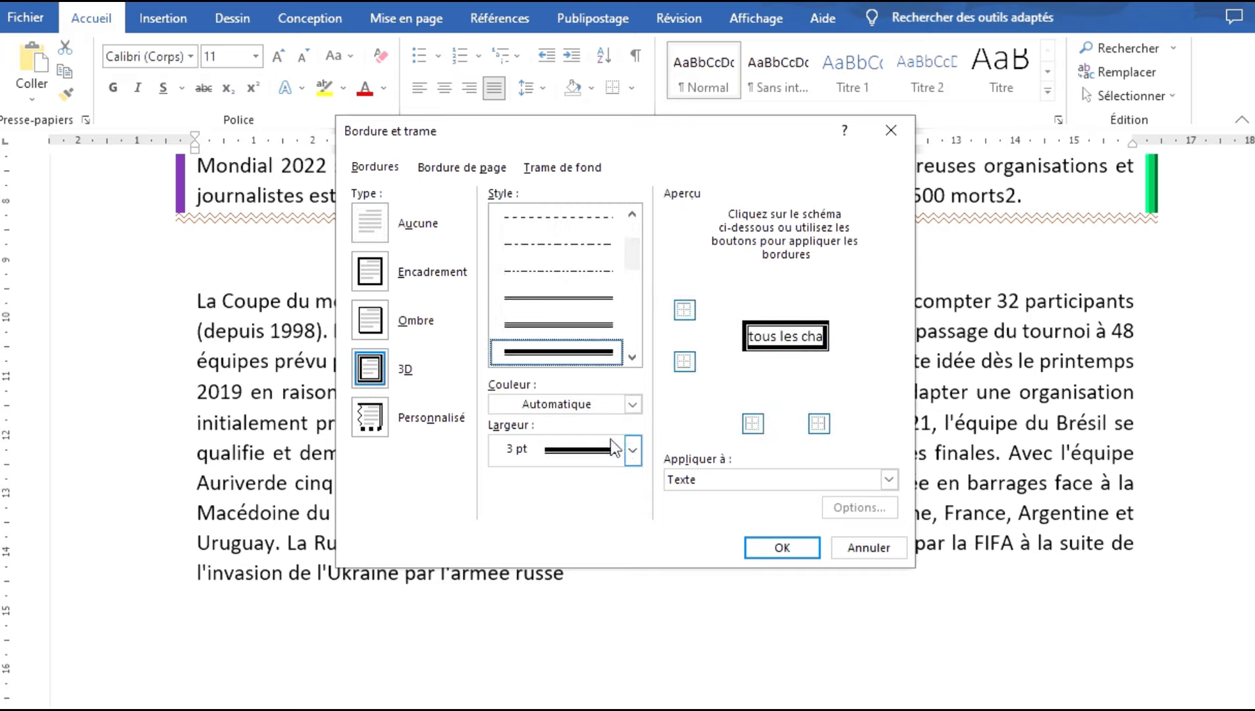
pyautogui.click(635, 405)
pyautogui.click(643, 534)
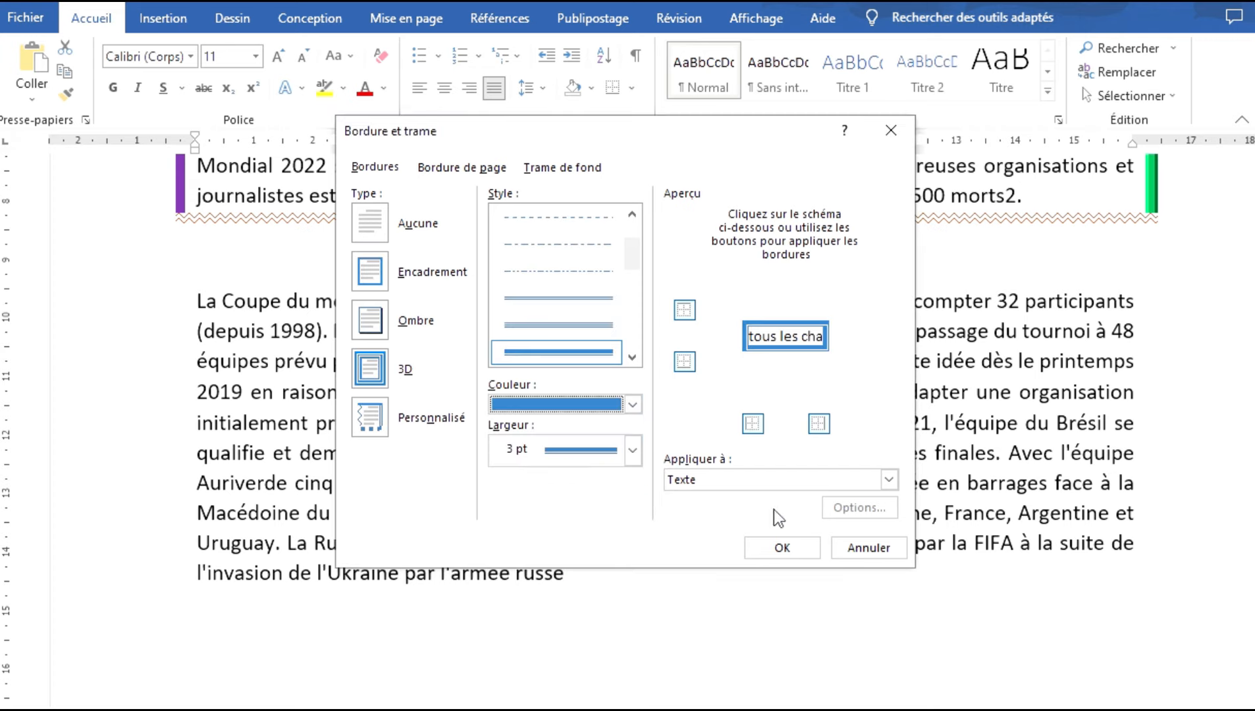
pyautogui.click(782, 548)
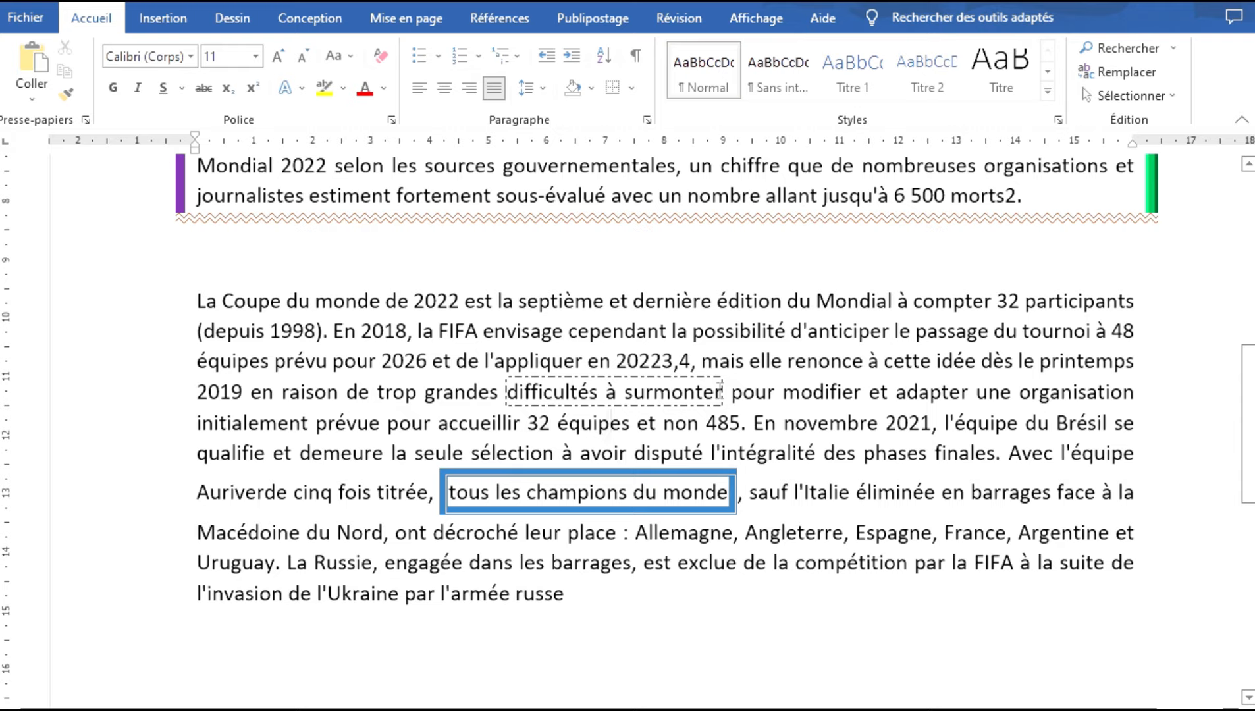
# Set up a 3D page border with the 3 pt grey-and-black shaded line style
pyautogui.scroll(3, 729, 426)
pyautogui.scroll(3, 730, 427)
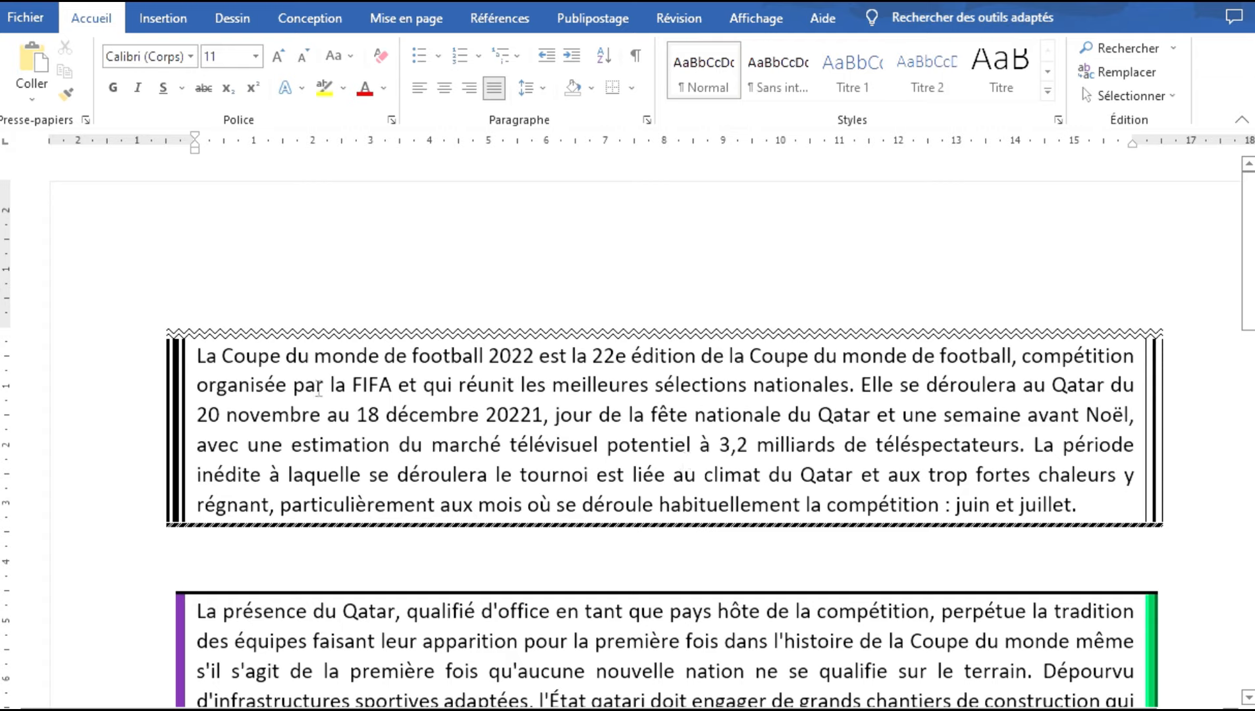
pyautogui.click(636, 90)
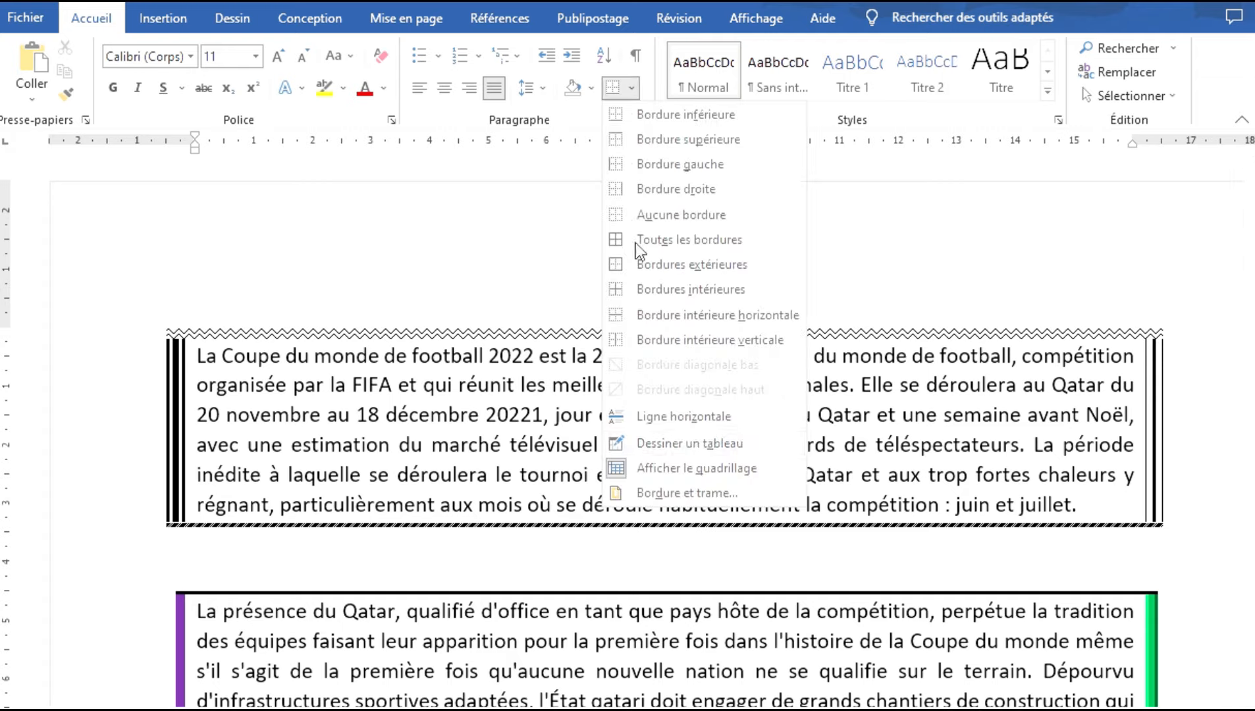
pyautogui.click(678, 495)
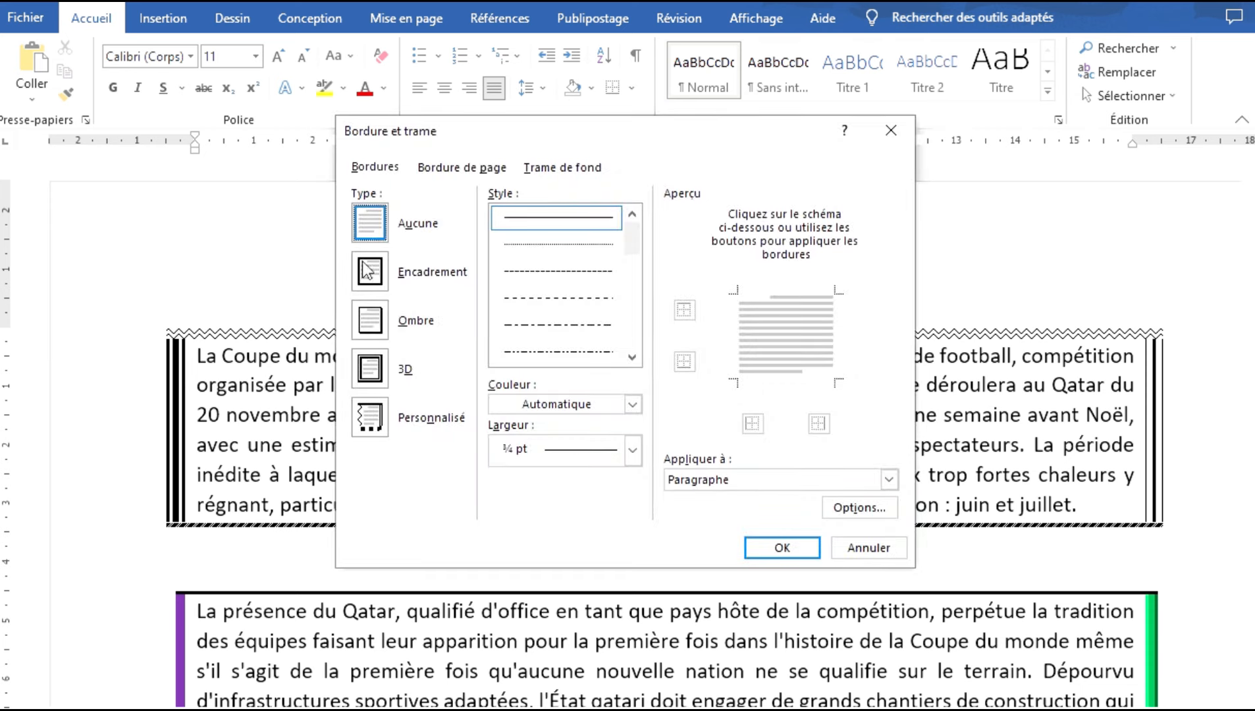
pyautogui.click(373, 168)
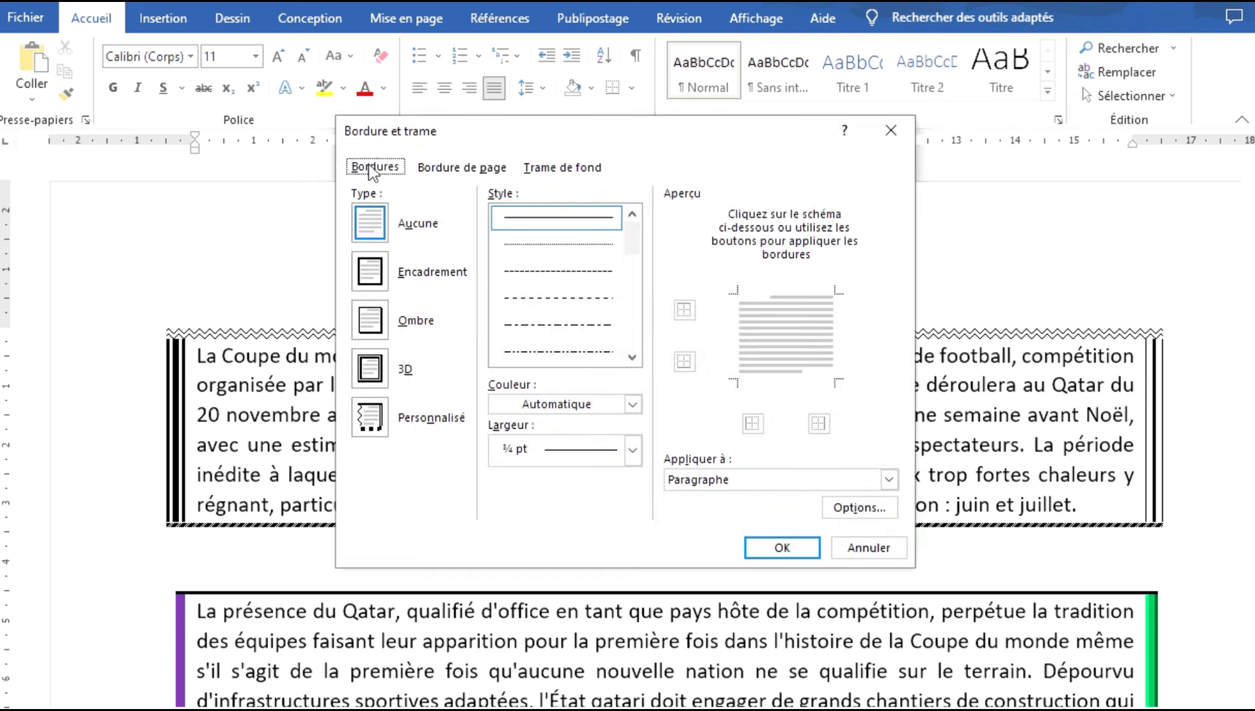
pyautogui.click(459, 169)
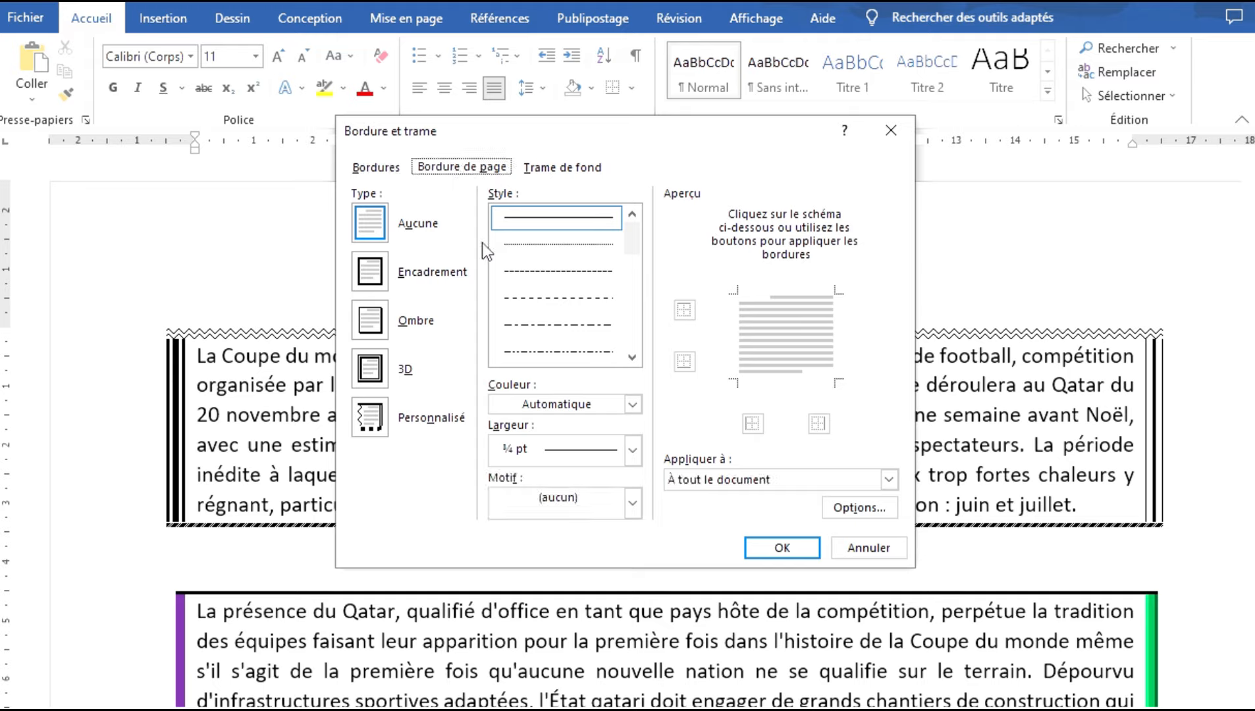
pyautogui.click(372, 366)
pyautogui.click(560, 298)
pyautogui.scroll(-5, 567, 297)
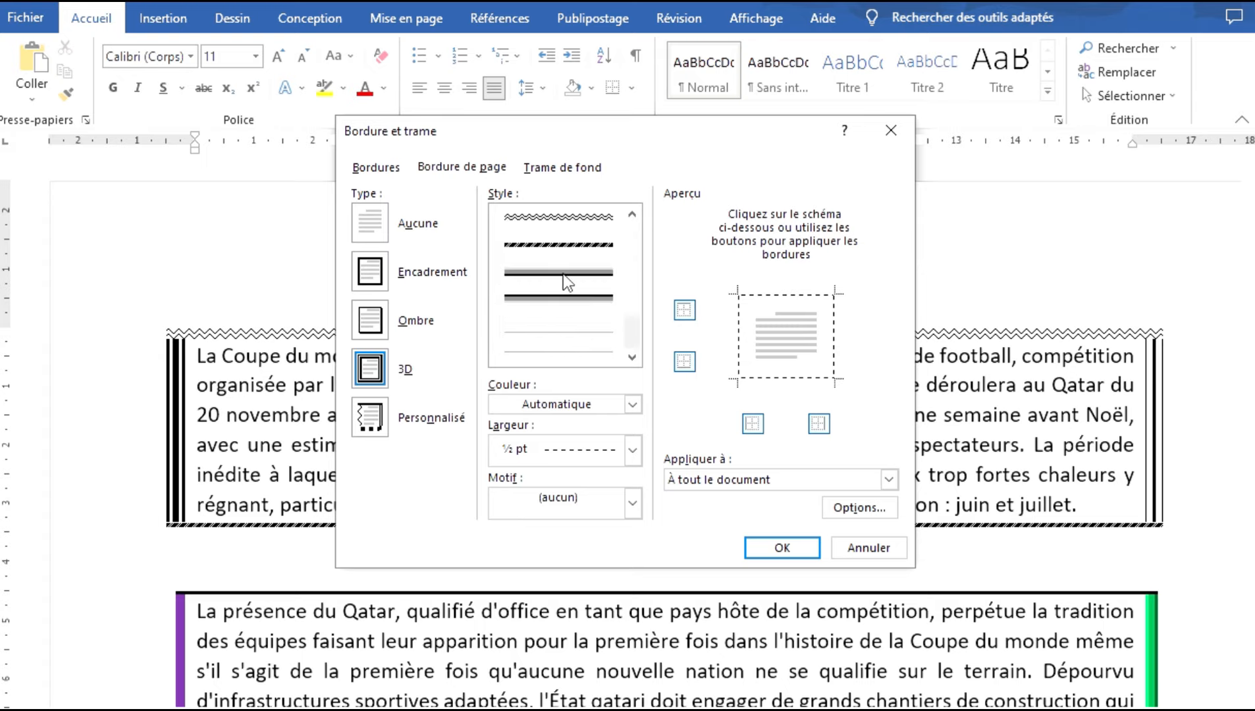
pyautogui.click(563, 273)
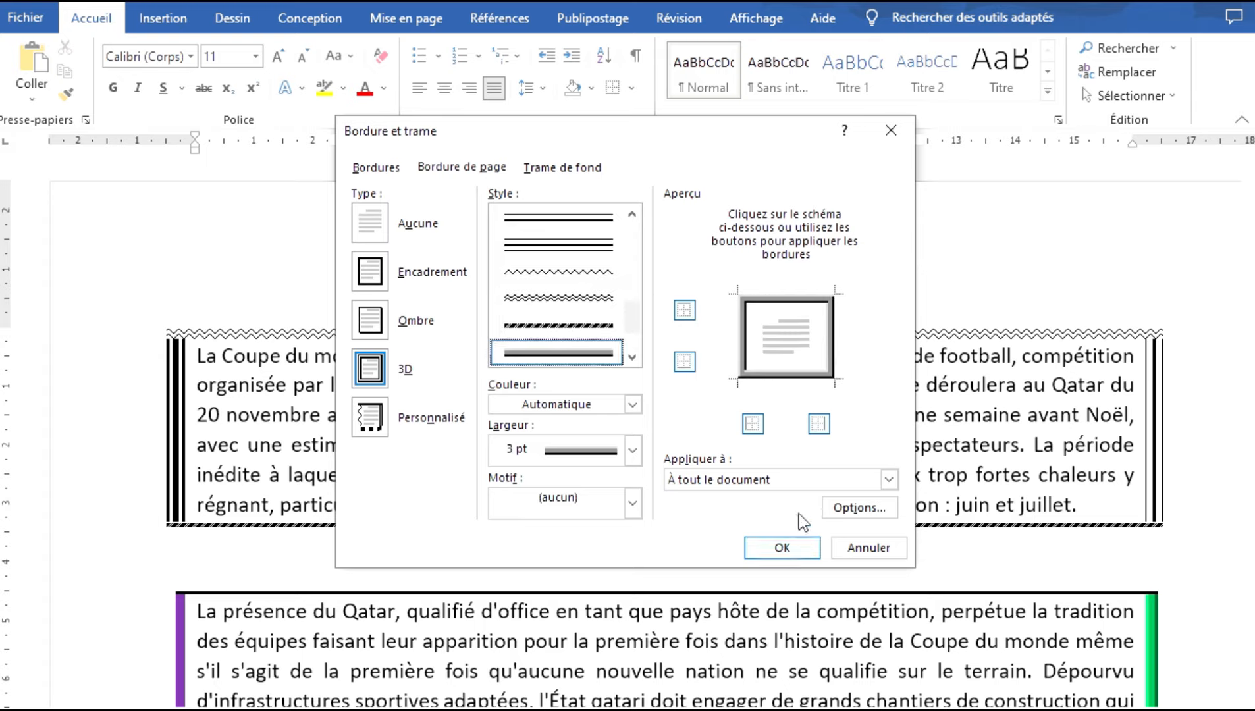
# Limit the page border's scope to "Cette section - Uniquement la 1re p." and apply it
pyautogui.click(888, 479)
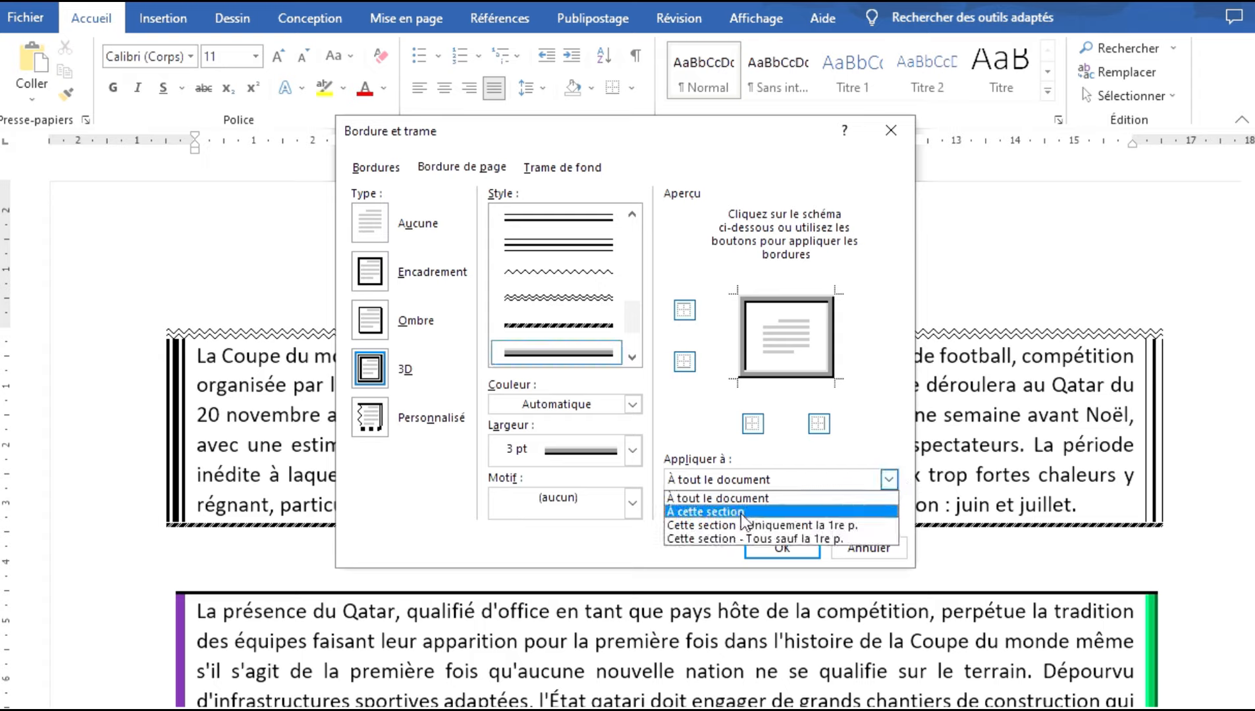
pyautogui.click(742, 513)
pyautogui.click(889, 480)
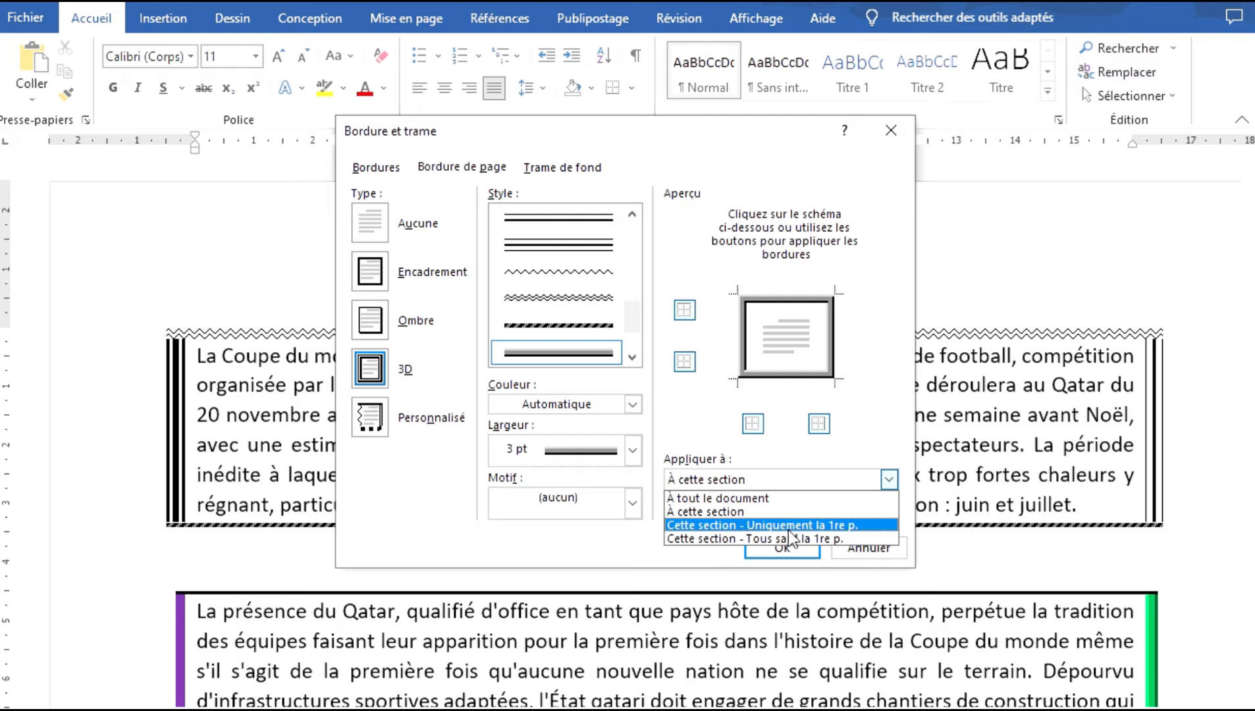
pyautogui.click(788, 530)
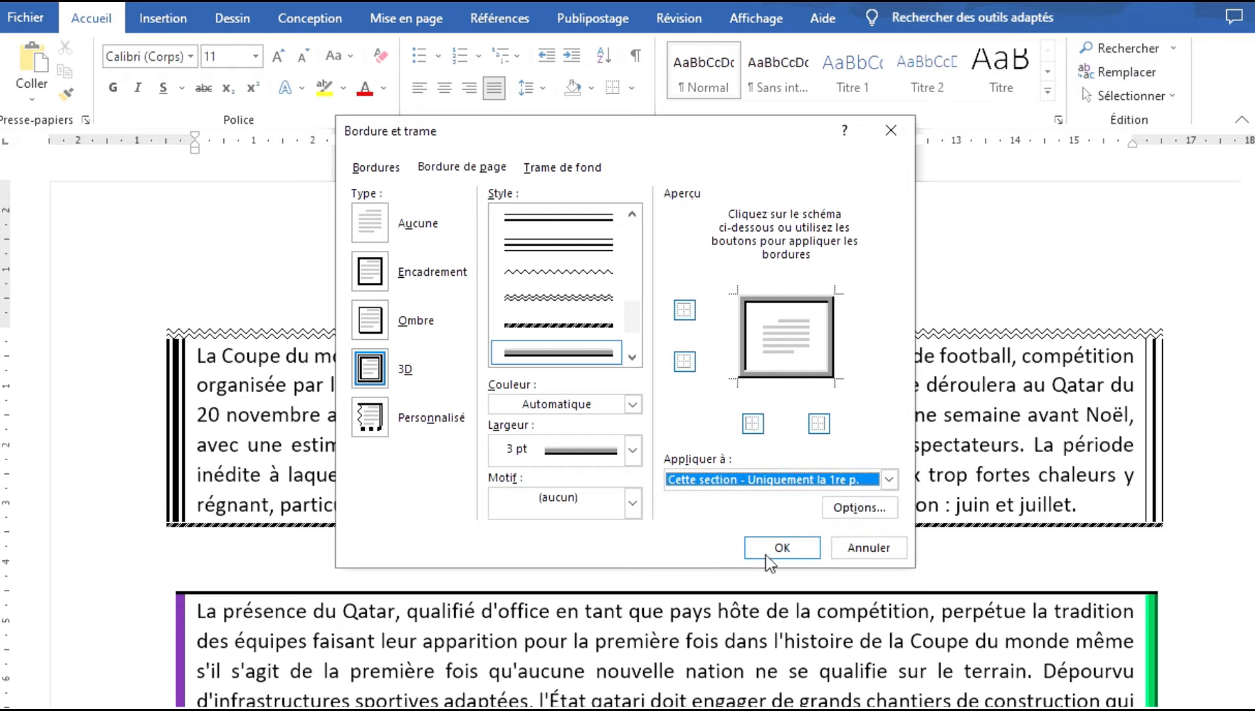
pyautogui.click(768, 548)
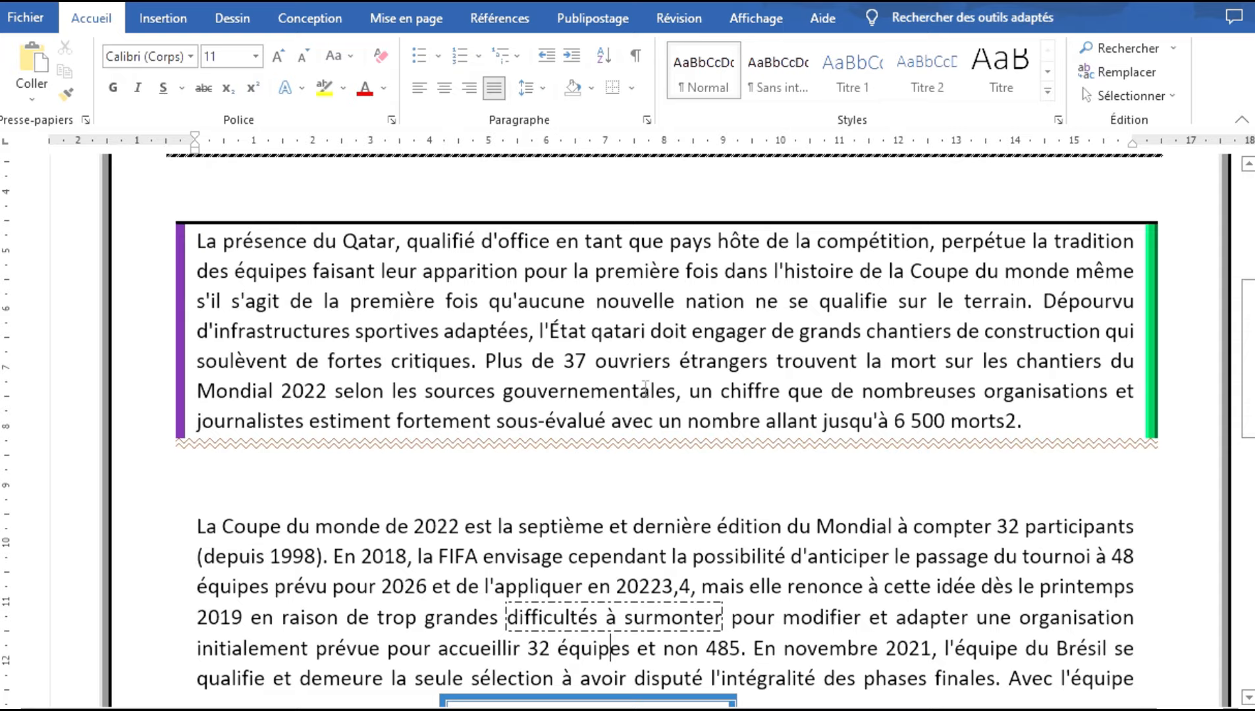
# Add blank lines after the end of the third paragraph to extend the document onto a second page
pyautogui.keyDown('ctrl'); pyautogui.scroll(-5, 694, 441); pyautogui.keyUp('ctrl')
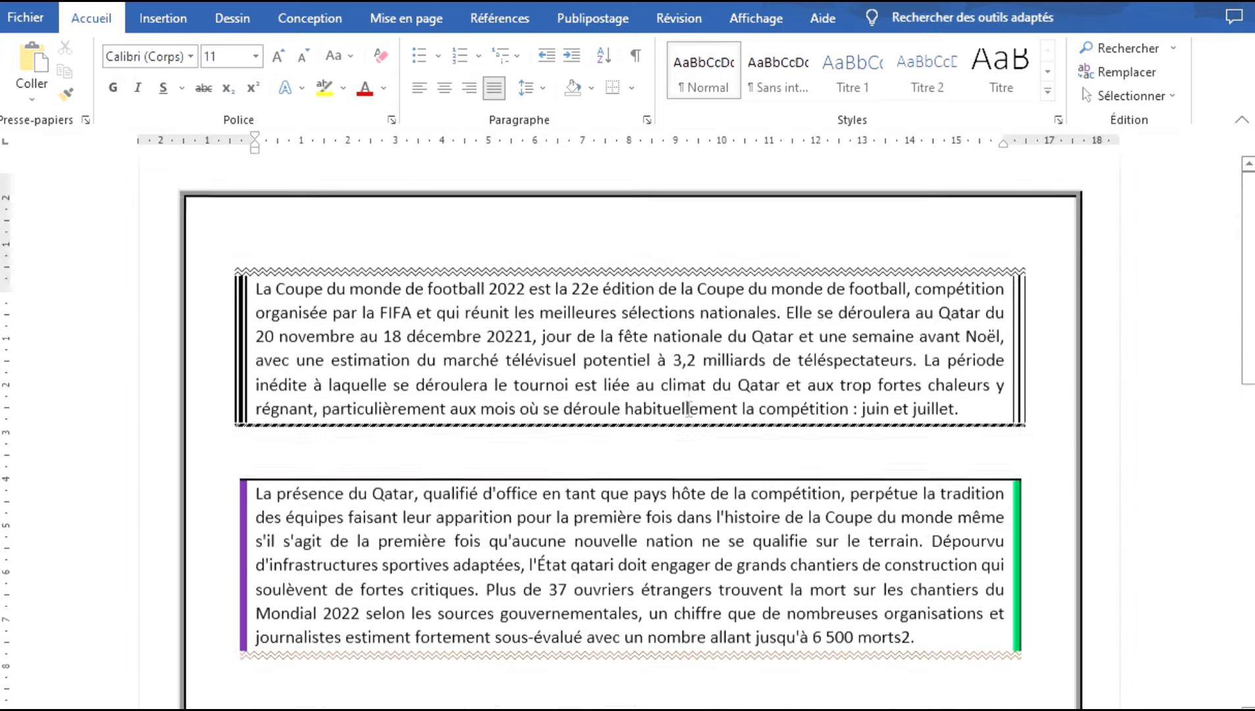
pyautogui.scroll(-6, 690, 407)
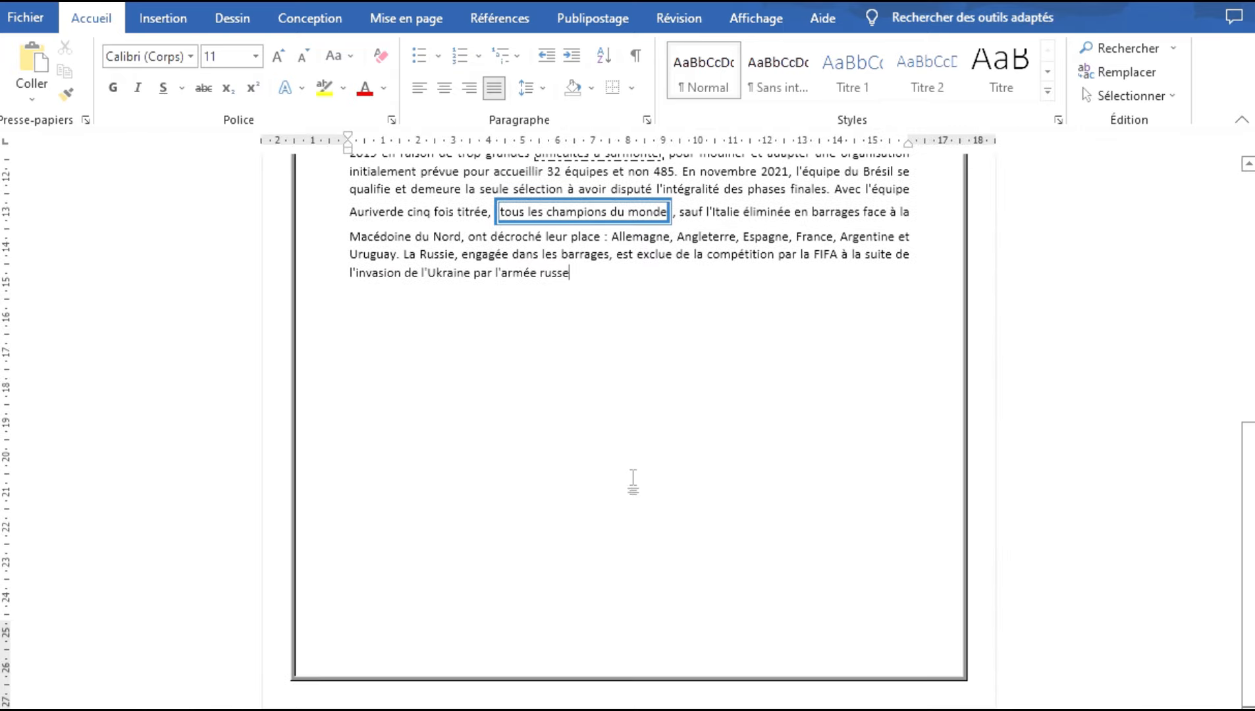
pyautogui.press('Return')
pyautogui.press('Return')
pyautogui.press('Return')
pyautogui.press('Return')
pyautogui.press('Return')
pyautogui.press('Return')
pyautogui.press('Return')
pyautogui.press('Return')
pyautogui.press('Return')
pyautogui.press('Return')
pyautogui.press('Return')
pyautogui.press('Return')
pyautogui.scroll(2, 630, 307)
pyautogui.scroll(-3, 467, 485)
# Remove surplus blank lines at the end of the text and compare the border on the first and second pages
pyautogui.press('BackSpace')
pyautogui.press('BackSpace')
pyautogui.press('BackSpace')
pyautogui.press('BackSpace')
pyautogui.press('BackSpace')
pyautogui.press('BackSpace')
pyautogui.press('BackSpace')
pyautogui.press('BackSpace')
pyautogui.press('BackSpace')
pyautogui.press('BackSpace')
pyautogui.press('BackSpace')
pyautogui.press('BackSpace')
pyautogui.press('BackSpace')
pyautogui.scroll(12, 543, 441)
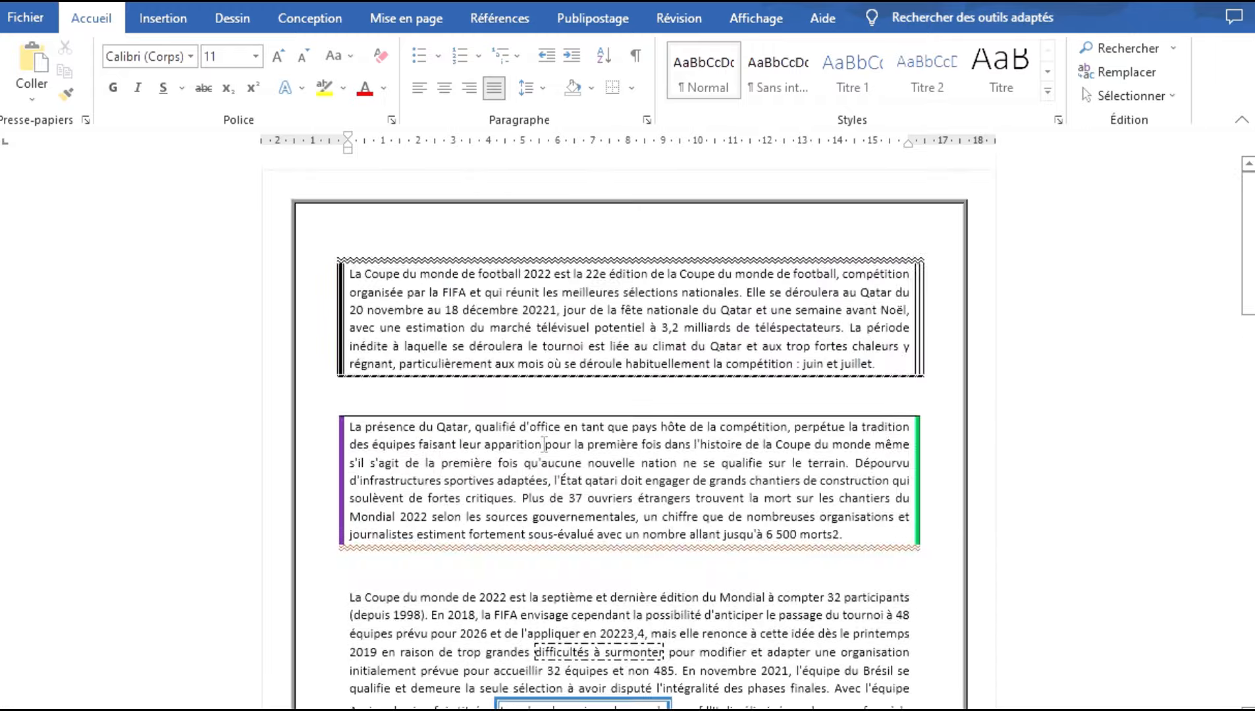
pyautogui.scroll(-12, 566, 415)
pyautogui.scroll(8, 556, 420)
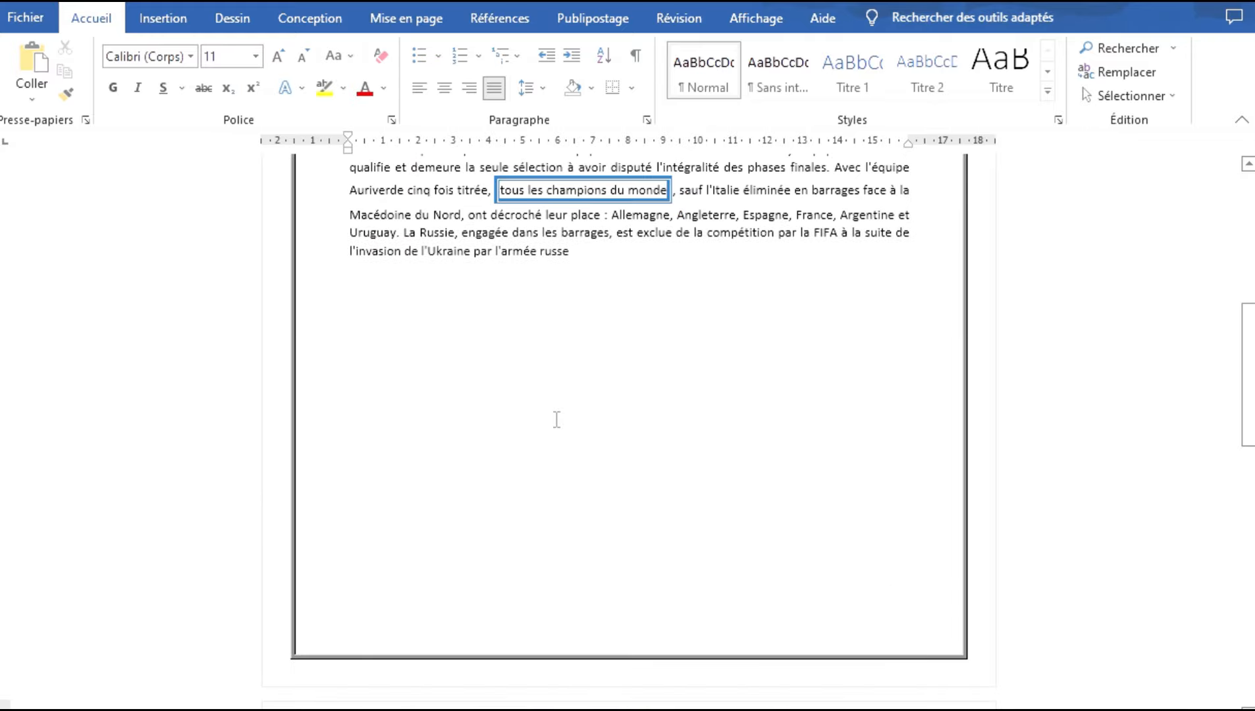
pyautogui.scroll(14, 556, 419)
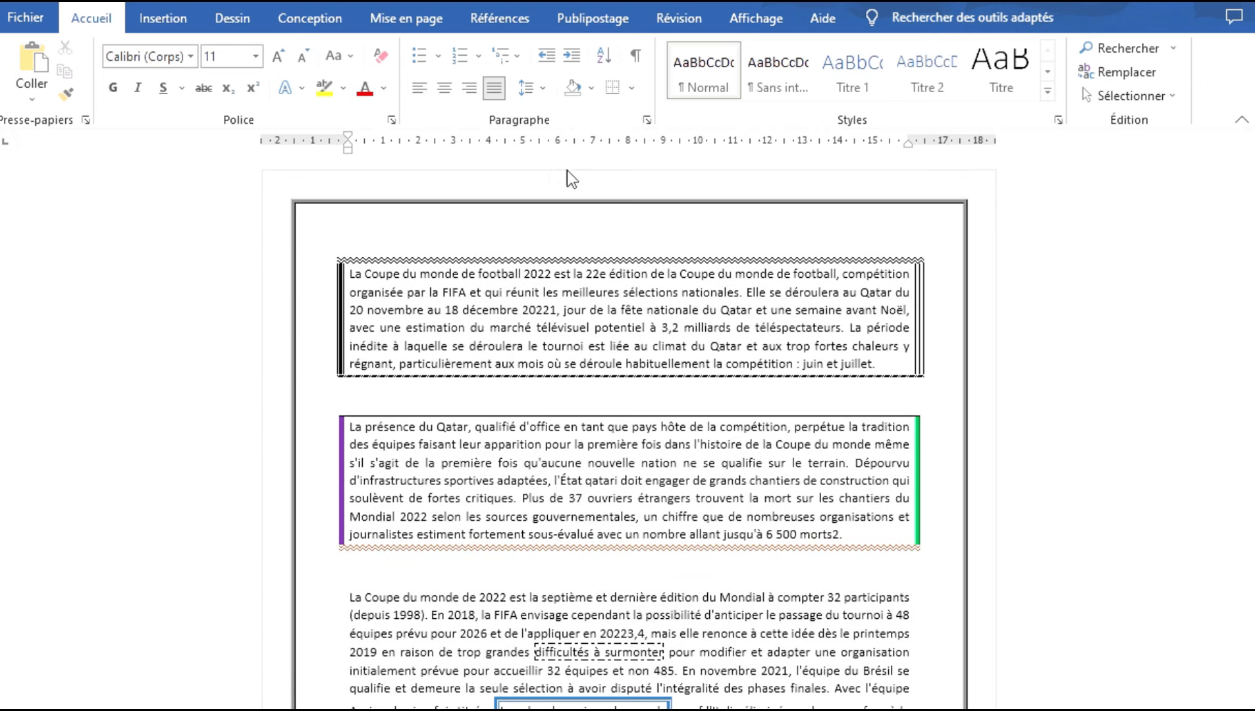
# Review the page border settings and the available "Appliquer à" scopes, and close the dialog without changing anything
pyautogui.click(630, 89)
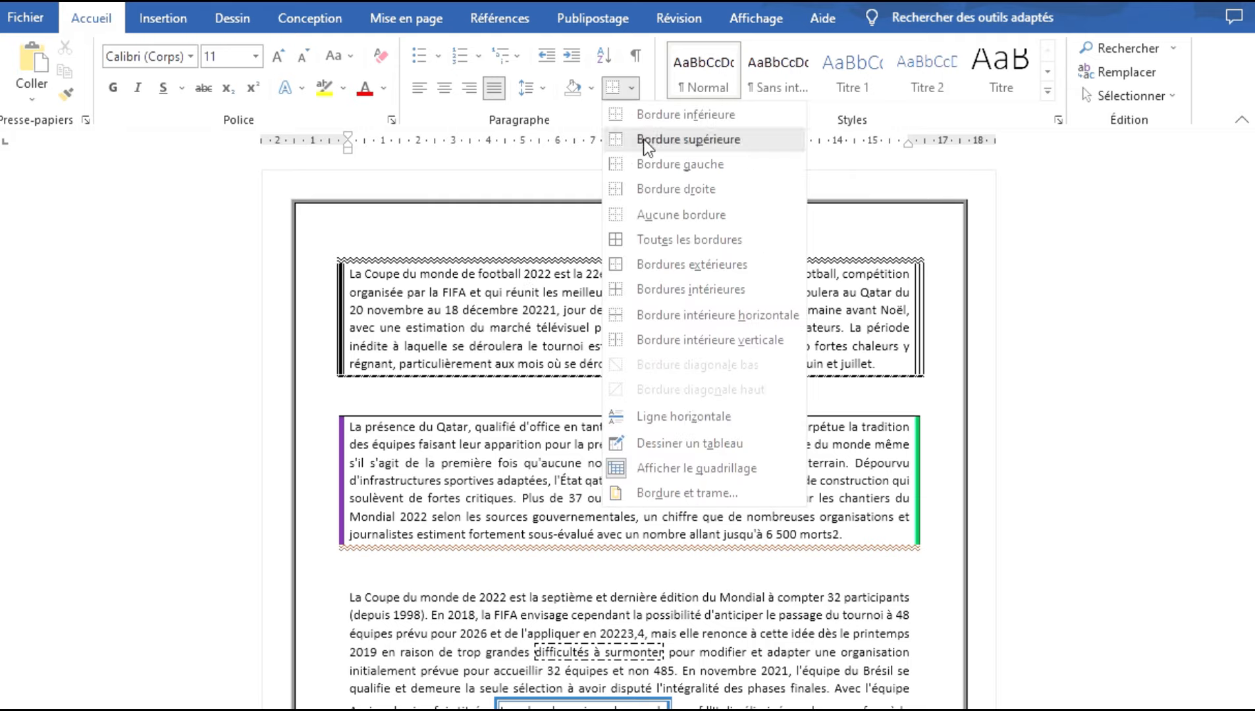
pyautogui.click(682, 494)
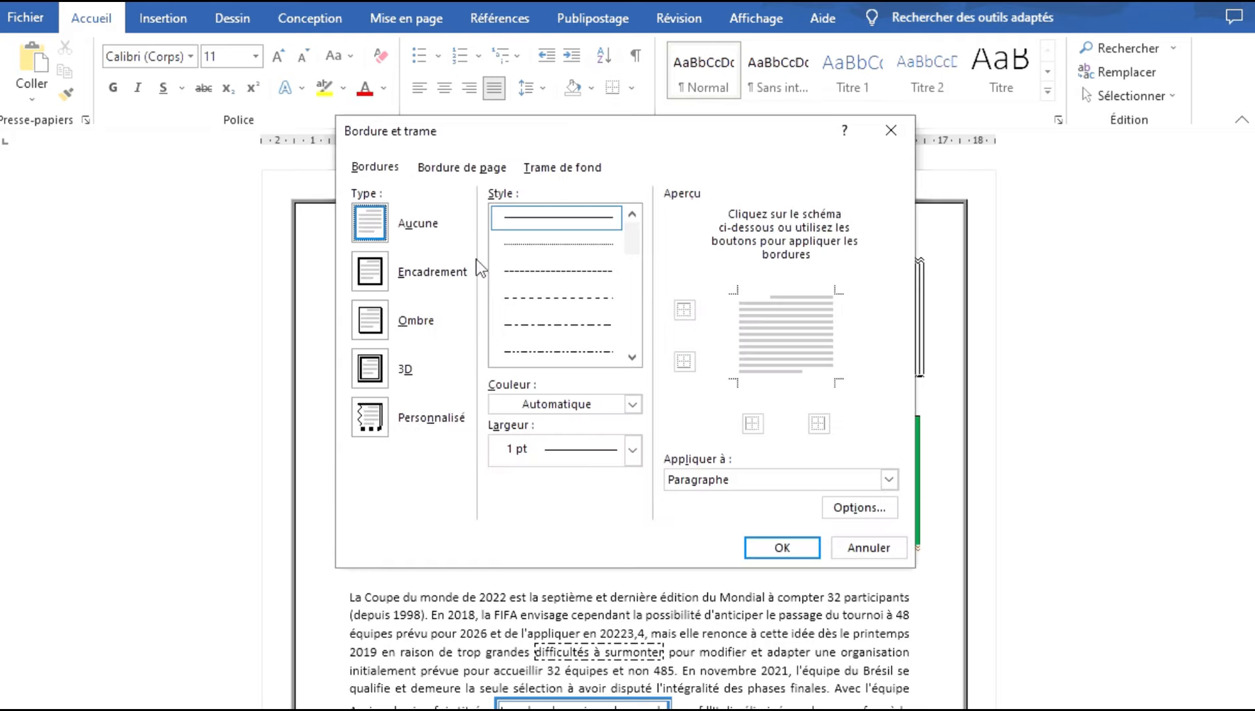
pyautogui.click(461, 169)
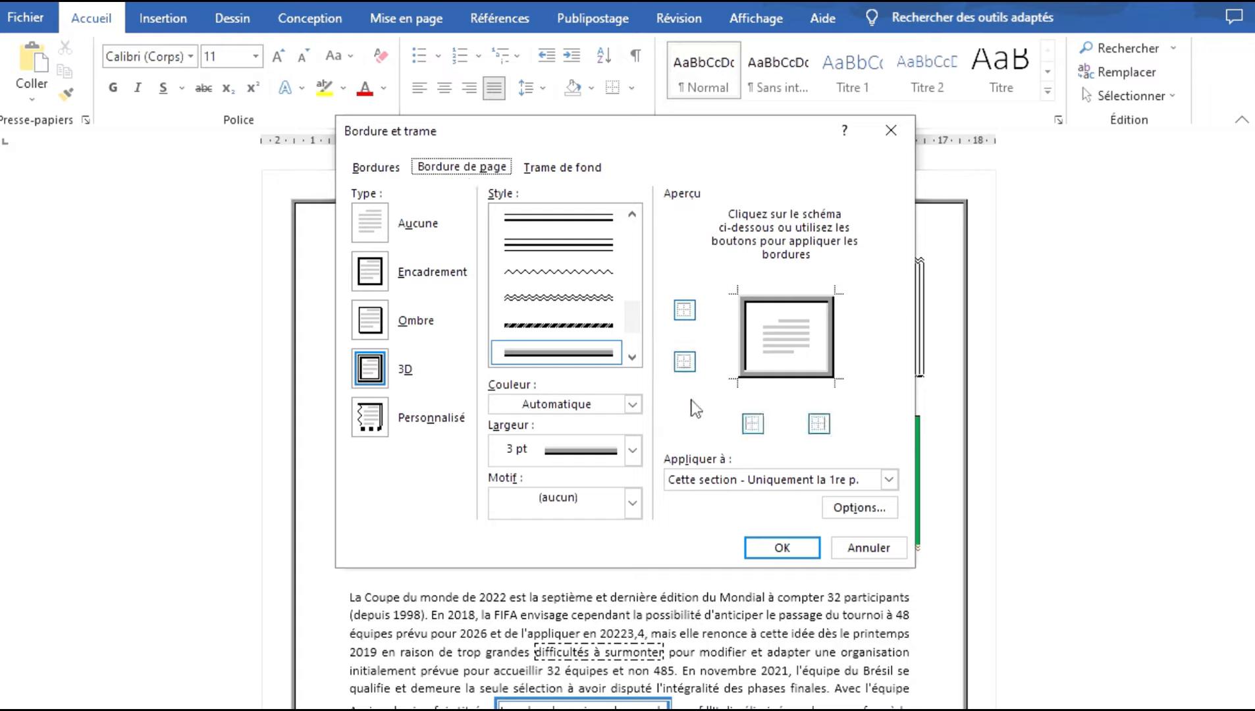
pyautogui.click(888, 480)
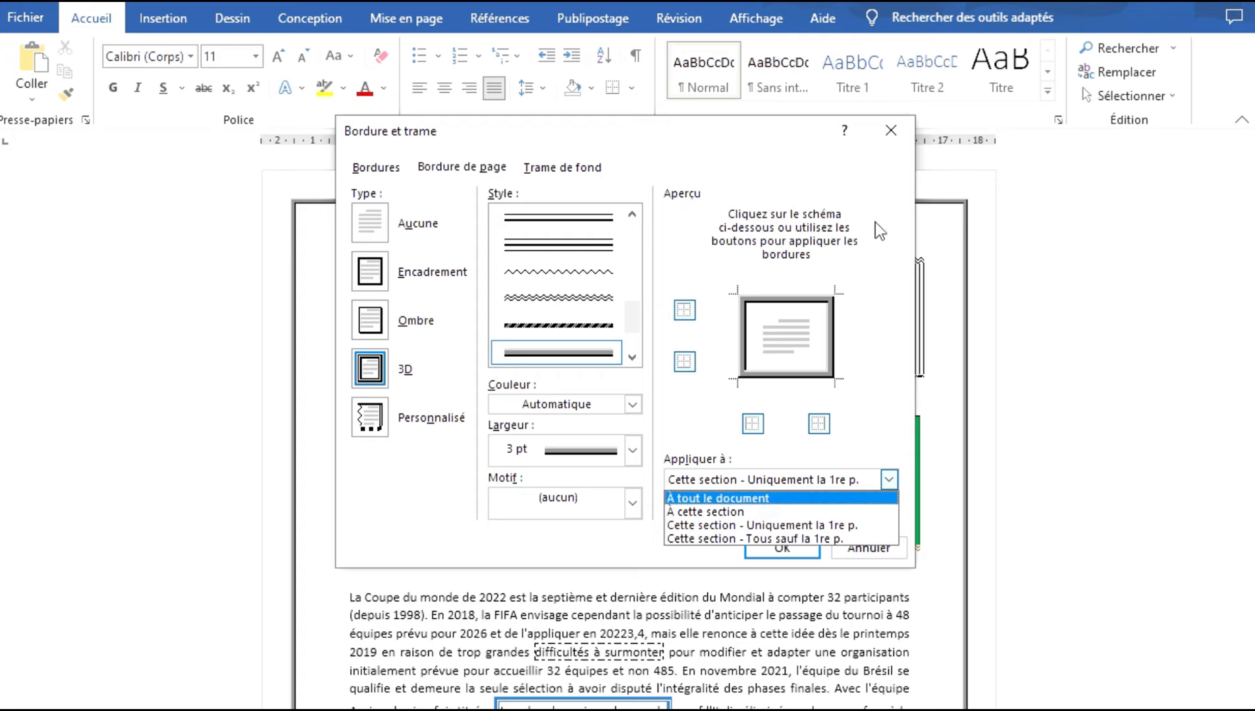
pyautogui.click(891, 134)
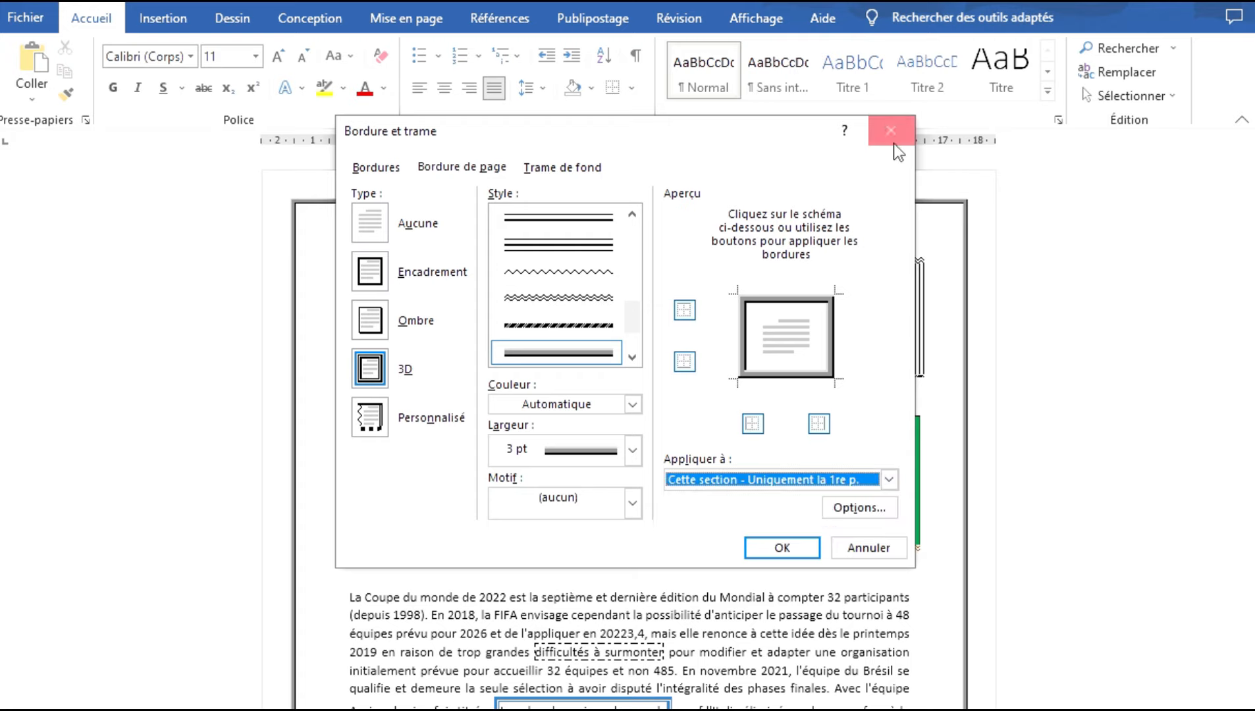
pyautogui.click(893, 143)
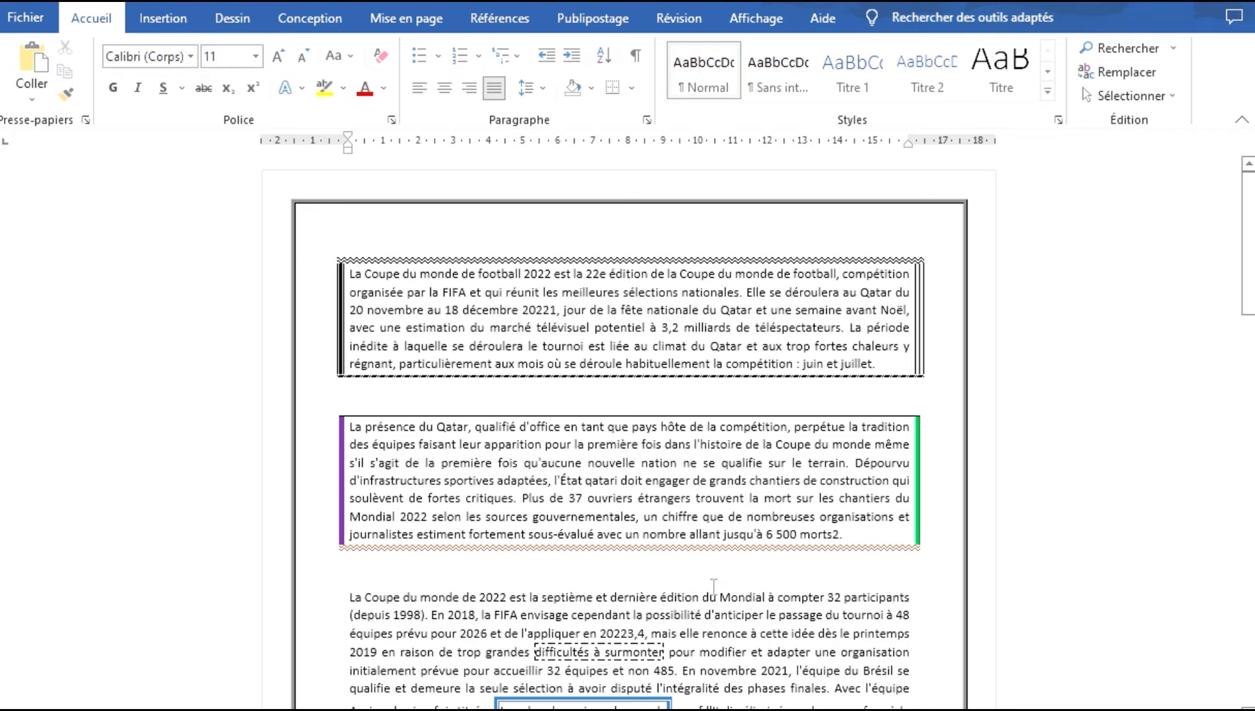